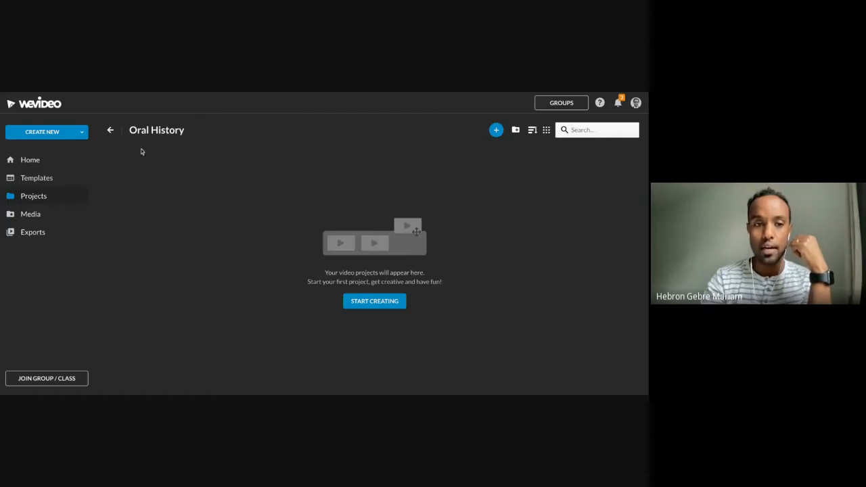
pyautogui.click(110, 130)
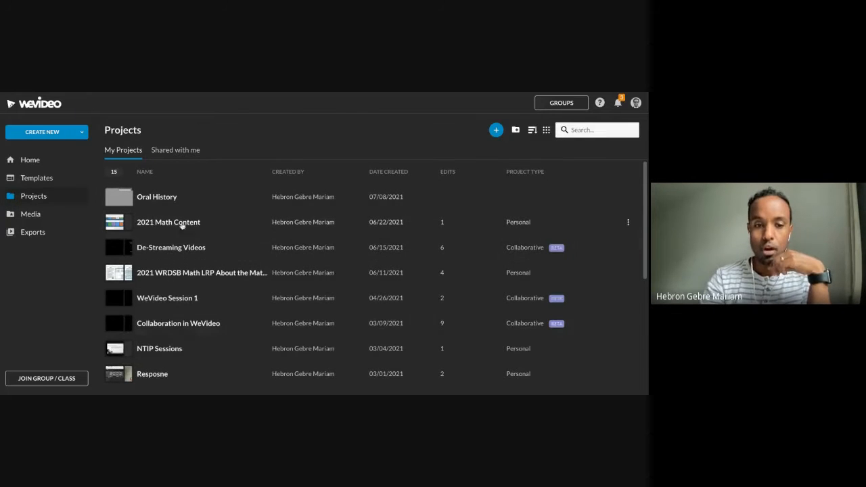
pyautogui.scroll(-1, 173, 278)
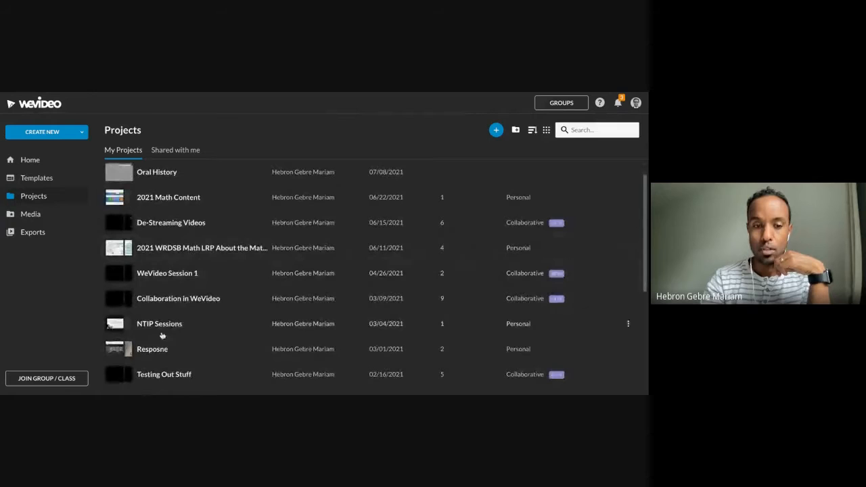
pyautogui.scroll(1, 174, 285)
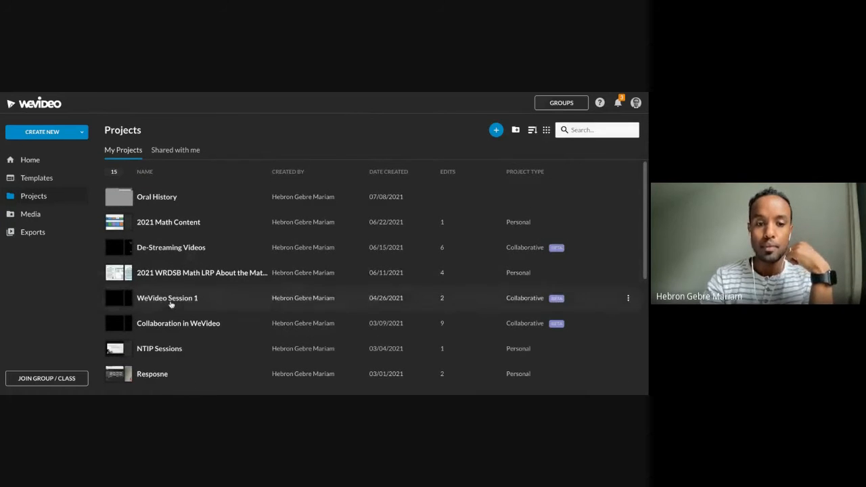
pyautogui.click(169, 200)
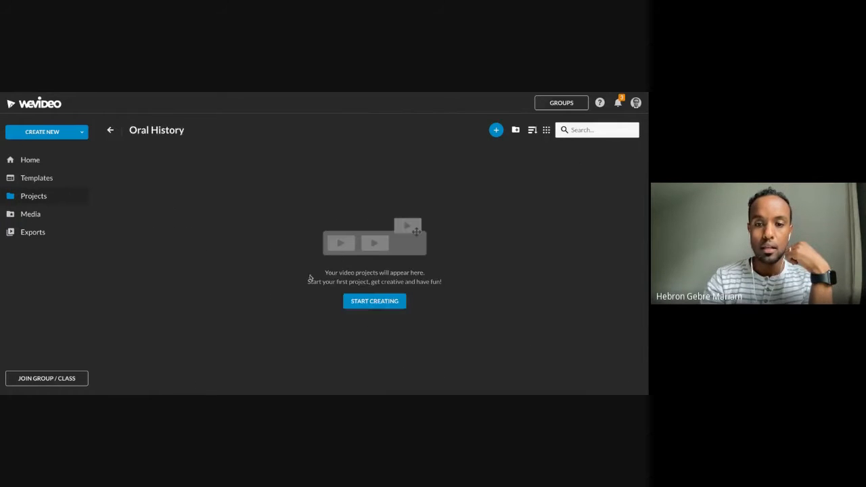
pyautogui.click(366, 306)
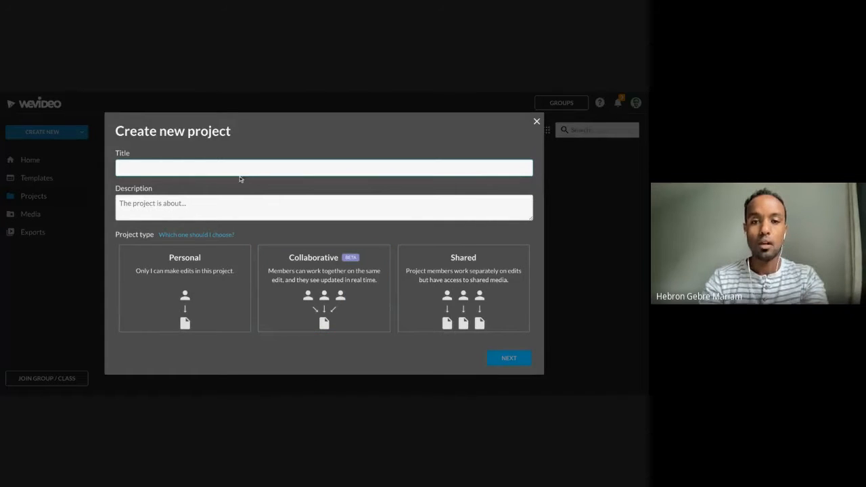
pyautogui.click(536, 123)
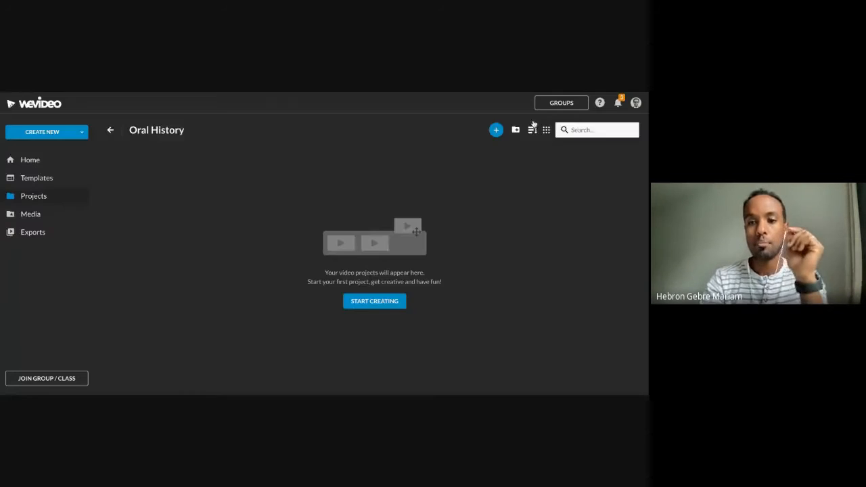
# Start a new project from the main project list, titled "Oral Hhistory" with the description "Student talk..."
pyautogui.click(110, 133)
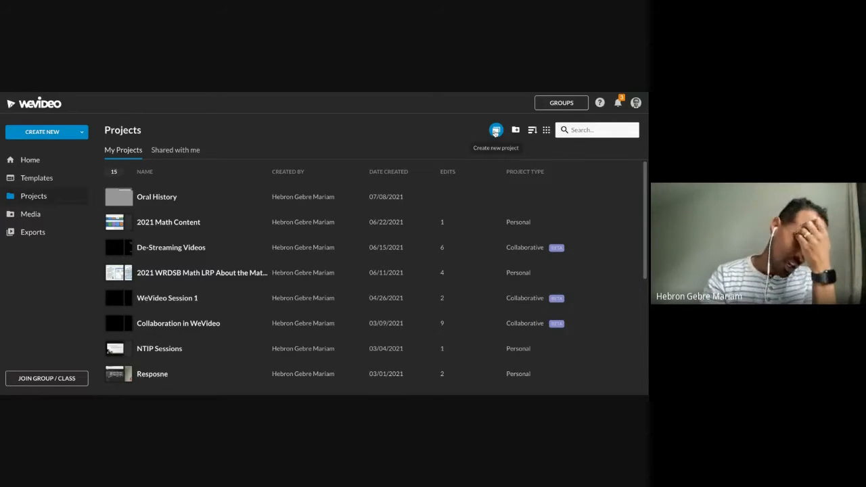
pyautogui.click(496, 130)
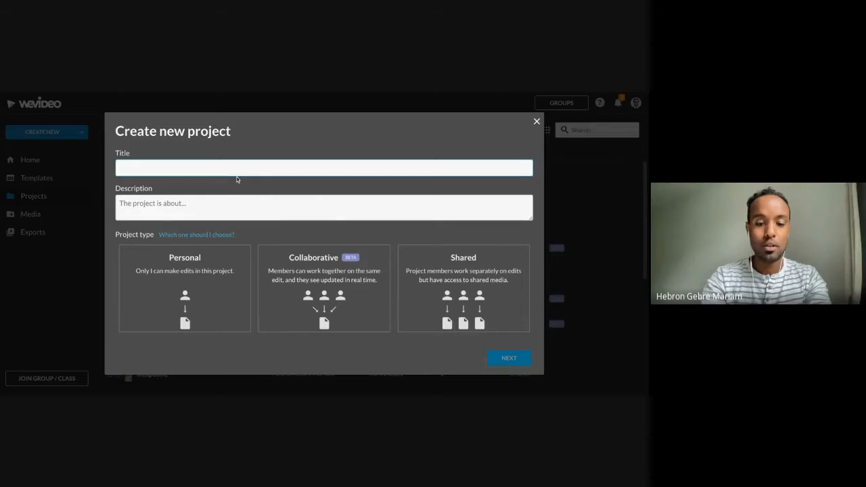
pyautogui.write('Oral Hhistory')
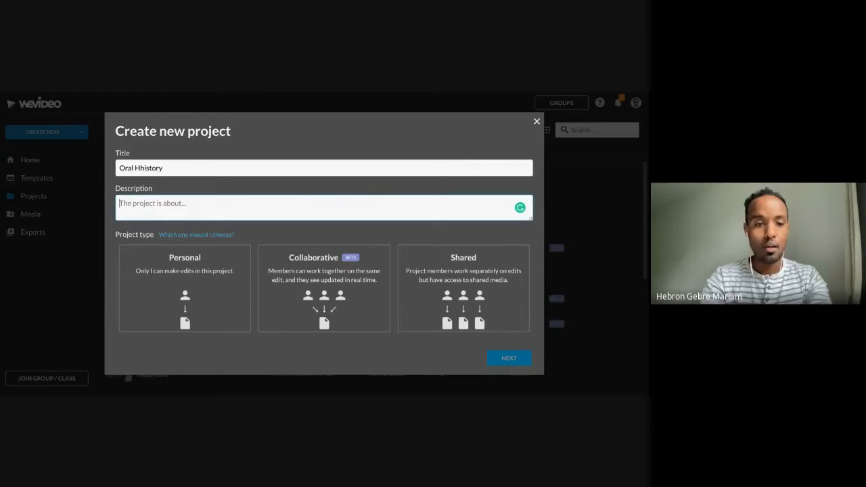
pyautogui.write('The')
pyautogui.press('BackSpace')
pyautogui.press('BackSpace')
pyautogui.press('BackSpace')
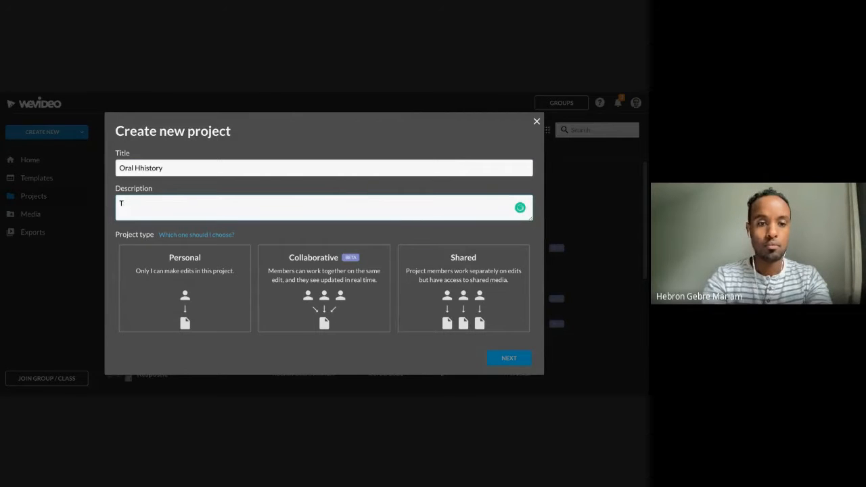
pyautogui.write('Student ta')
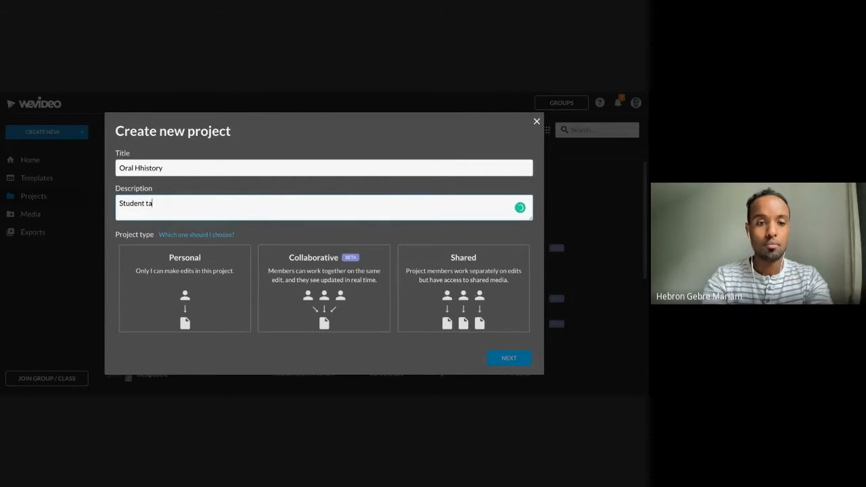
pyautogui.write('lk...')
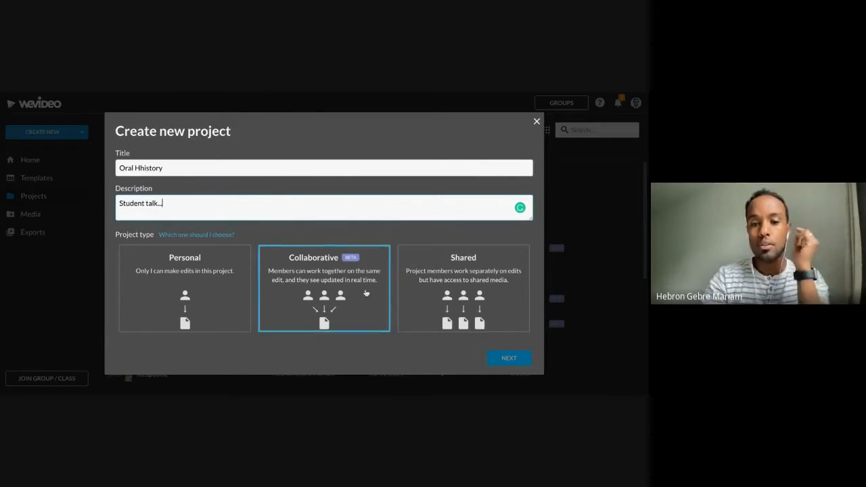
# Create the project as a Personal one without adding media, and open its video for editing
pyautogui.click(195, 278)
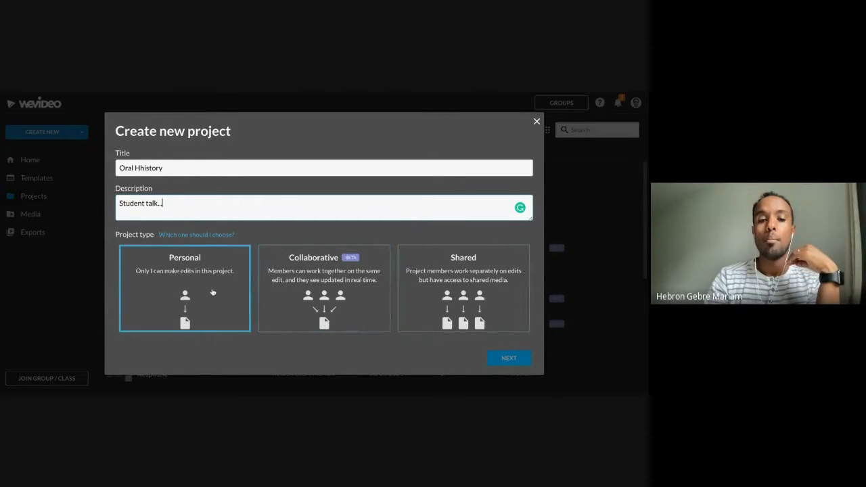
pyautogui.click(213, 292)
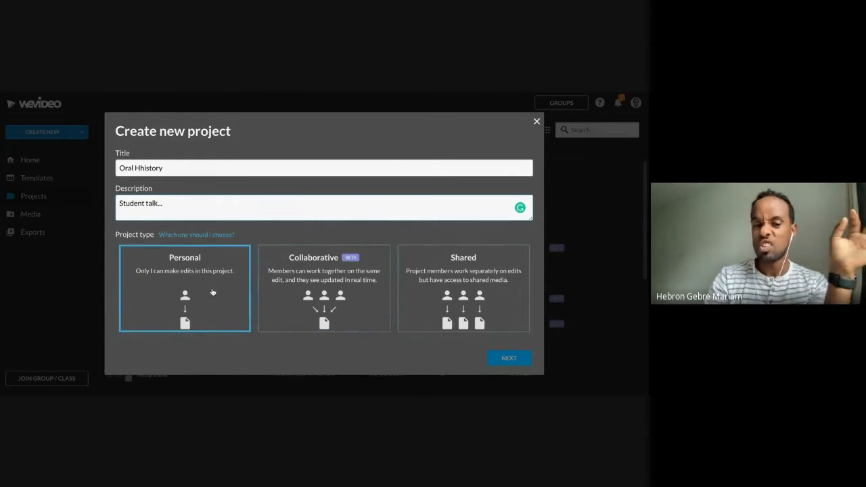
pyautogui.click(518, 362)
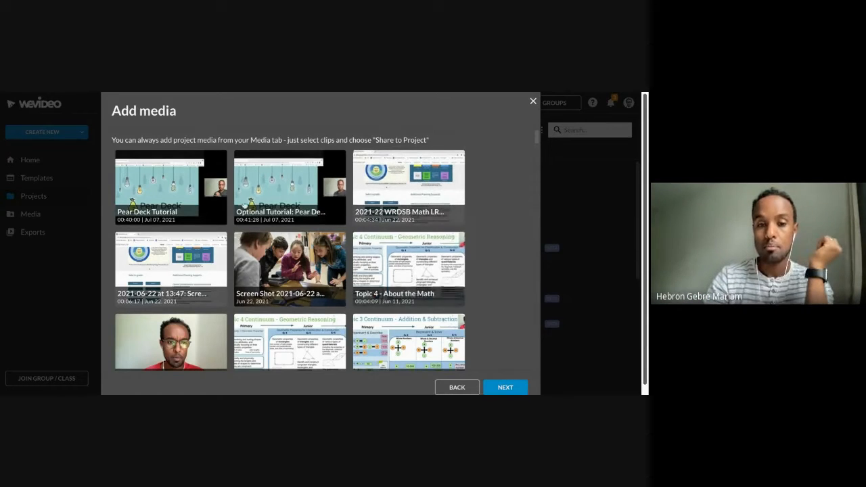
pyautogui.scroll(-1, 310, 278)
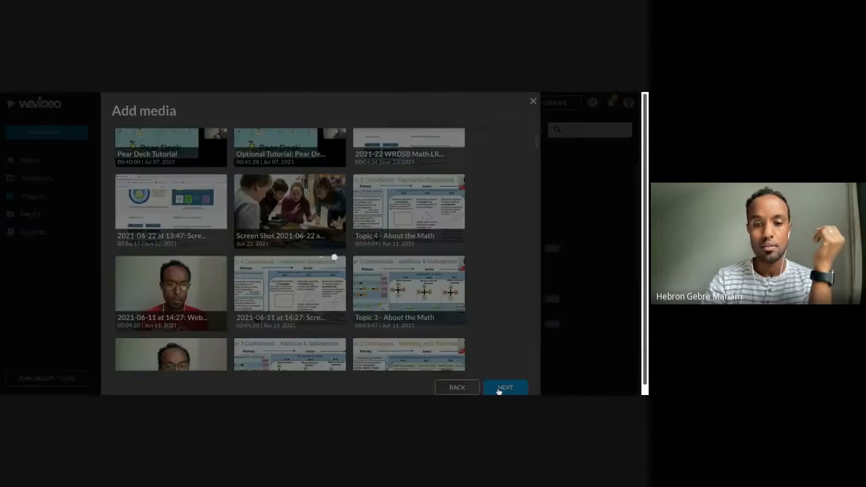
pyautogui.click(504, 388)
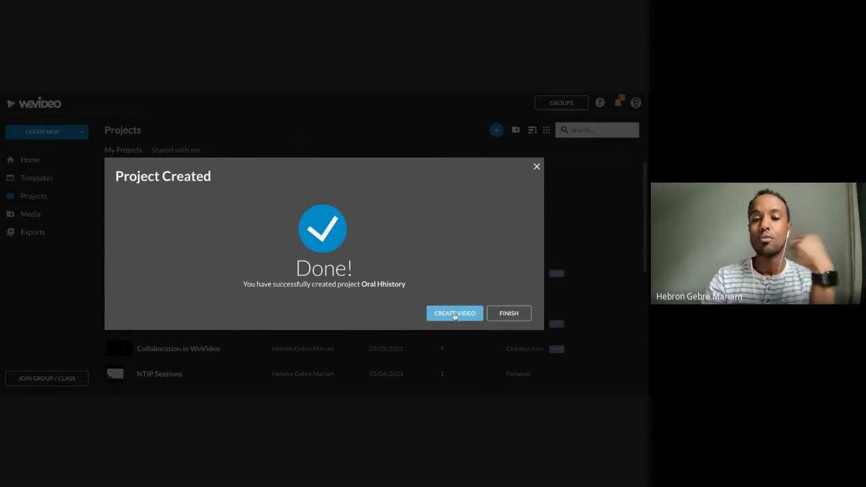
pyautogui.click(455, 313)
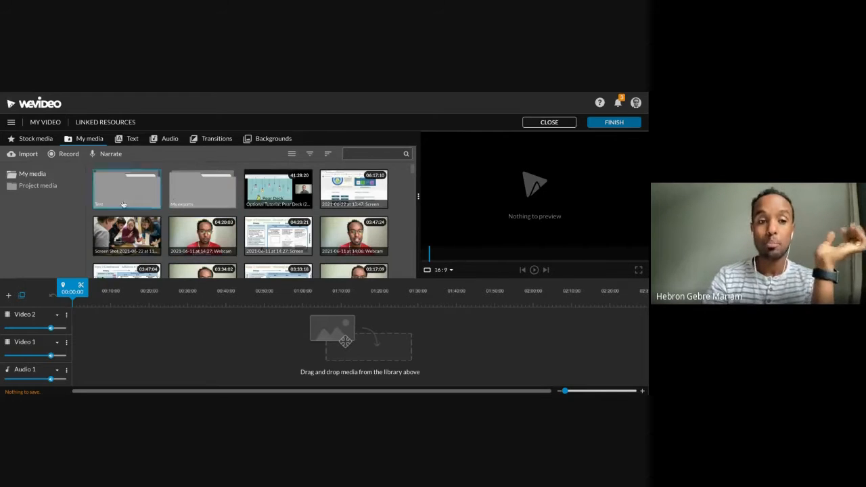
# View the media import options and the recording source choices without importing or recording anything
pyautogui.click(26, 154)
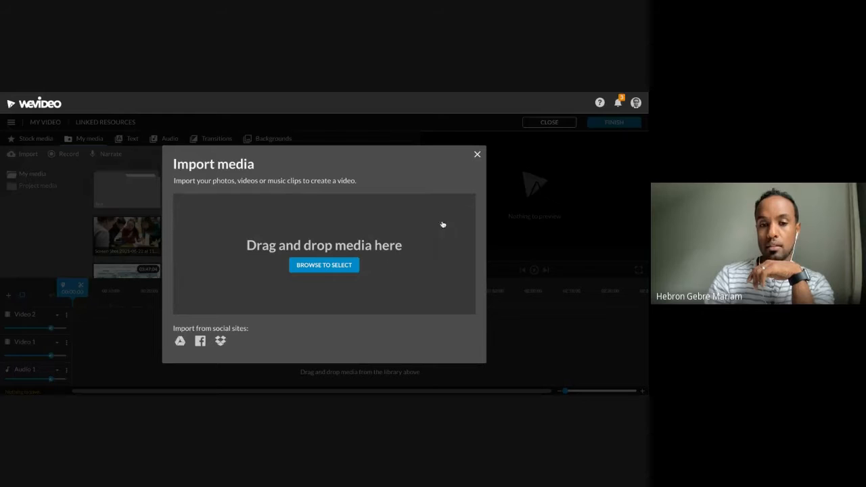
pyautogui.click(477, 156)
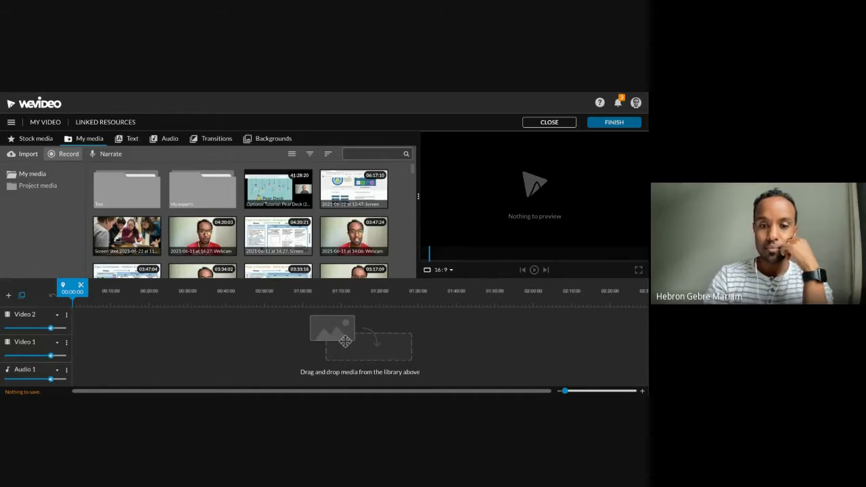
pyautogui.click(64, 153)
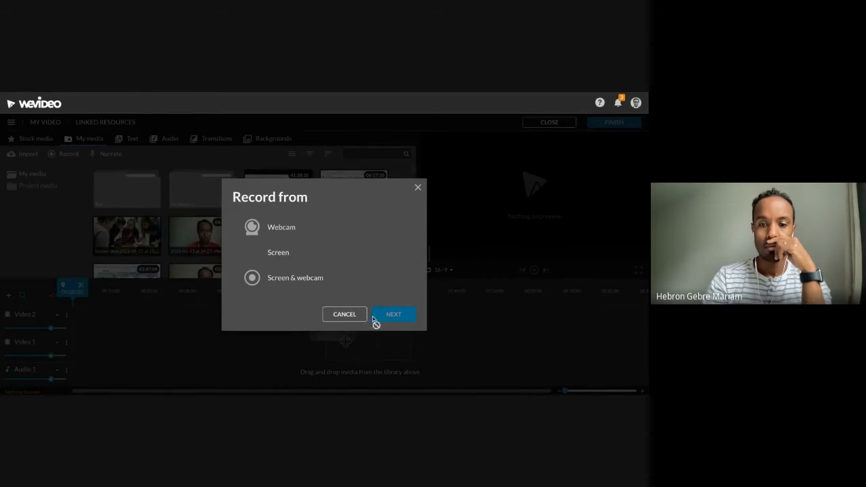
pyautogui.click(345, 315)
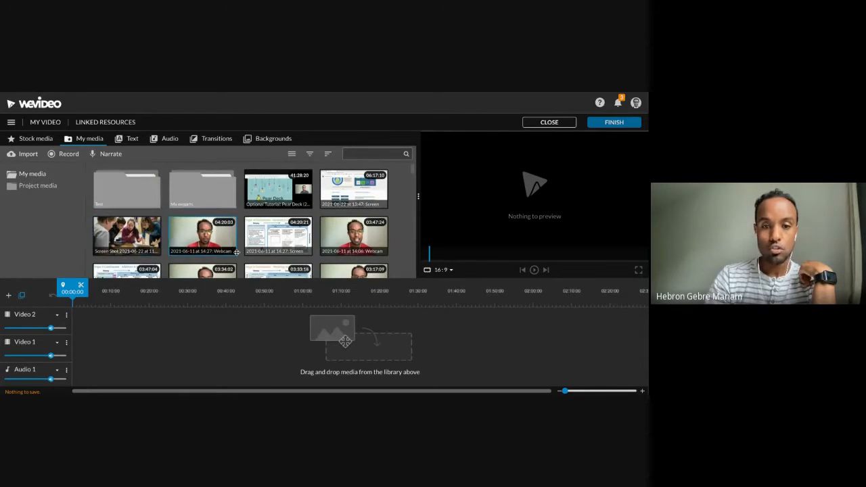
# Place the image "Screen Shot 2021-03-23 at 12.21.27 PM" from the media library on the Video 2 track and move it to Video 1
pyautogui.scroll(-10, 236, 252)
pyautogui.scroll(-7, 213, 214)
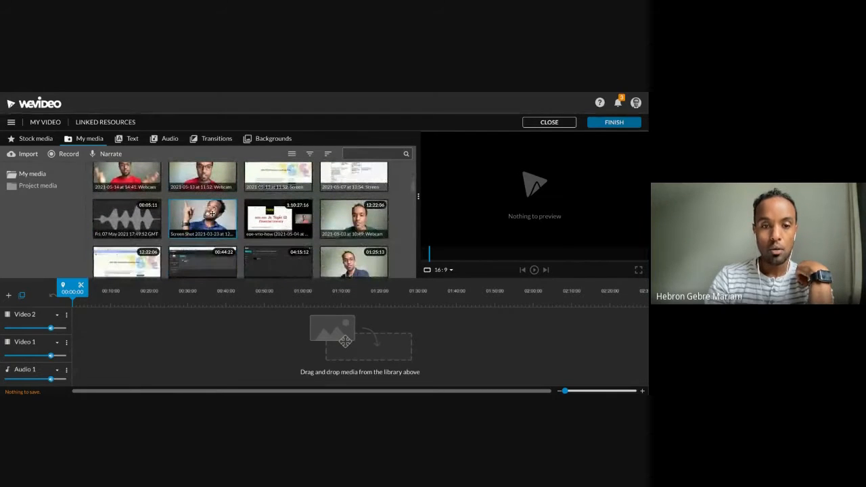
pyautogui.scroll(-1, 212, 214)
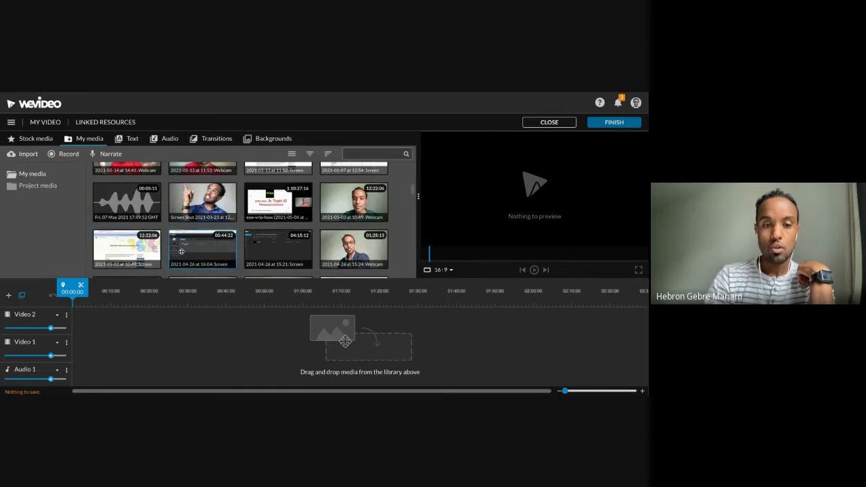
pyautogui.moveTo(211, 212); pyautogui.dragTo(84, 321)
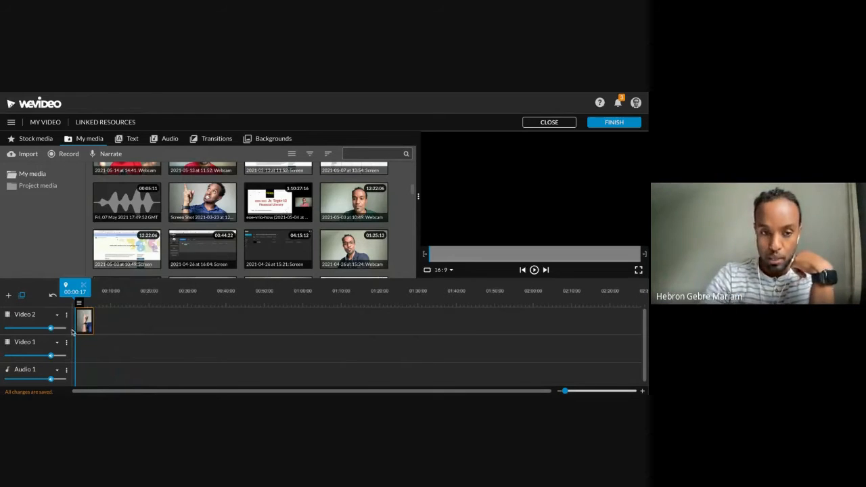
pyautogui.moveTo(85, 318); pyautogui.dragTo(86, 348)
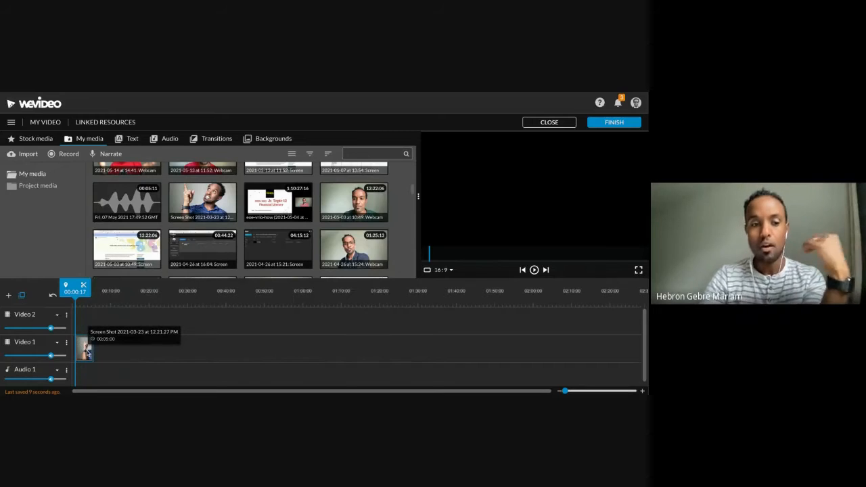
# Try moving the Video 2 track down, and move the screenshot clip to the very start of the Video 2 track
pyautogui.click(66, 316)
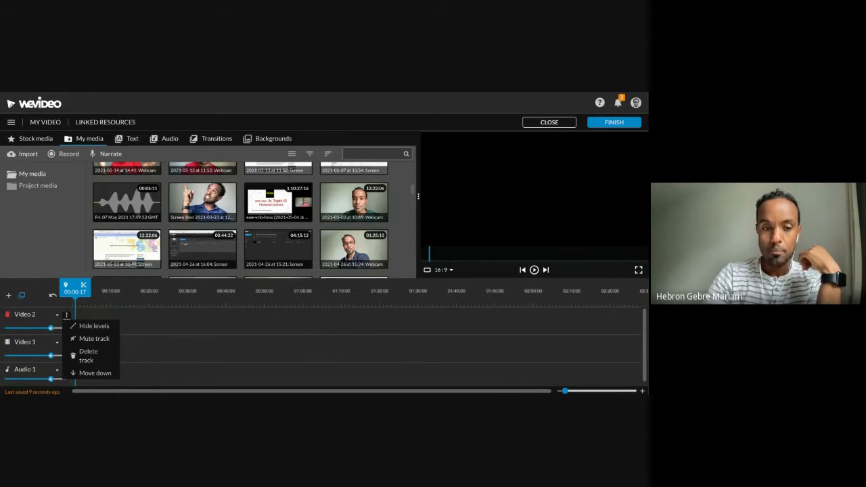
pyautogui.click(96, 373)
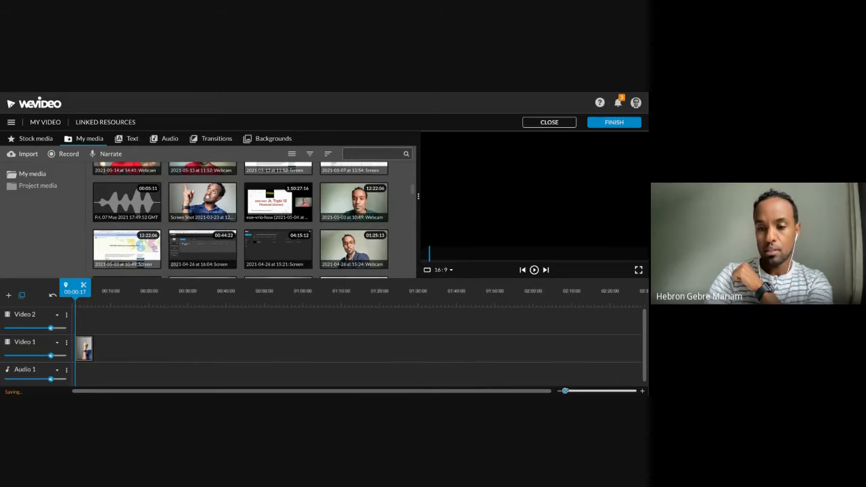
pyautogui.moveTo(566, 391)
pyautogui.mouseDown()
pyautogui.moveTo(582, 391)
pyautogui.moveTo(568, 391)
pyautogui.mouseUp()
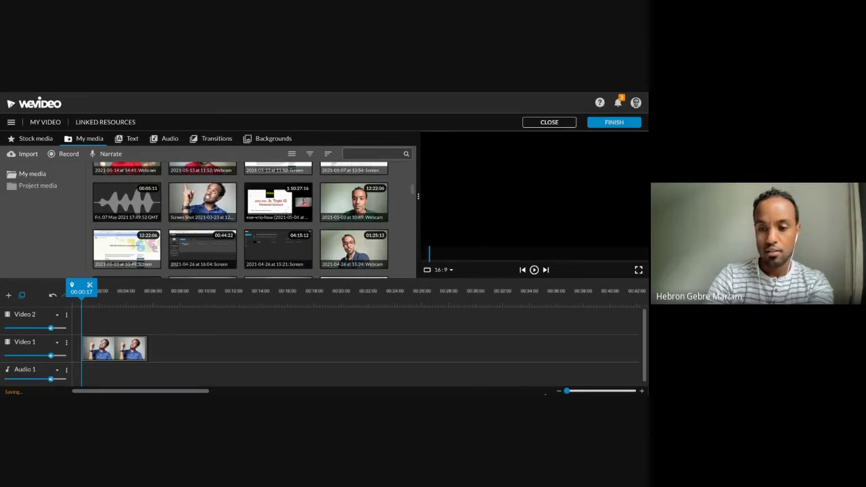
pyautogui.moveTo(567, 391)
pyautogui.mouseDown()
pyautogui.moveTo(591, 391)
pyautogui.moveTo(566, 391)
pyautogui.moveTo(575, 391)
pyautogui.mouseUp()
pyautogui.moveTo(237, 352); pyautogui.dragTo(201, 323)
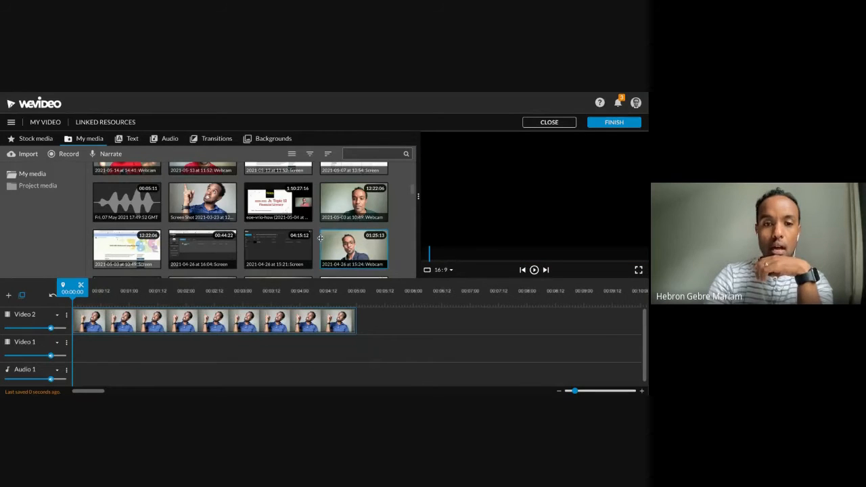
# Record a webcam clip of about 22 seconds with the FaceTime HD Camera and default external microphone, and save it
pyautogui.click(62, 155)
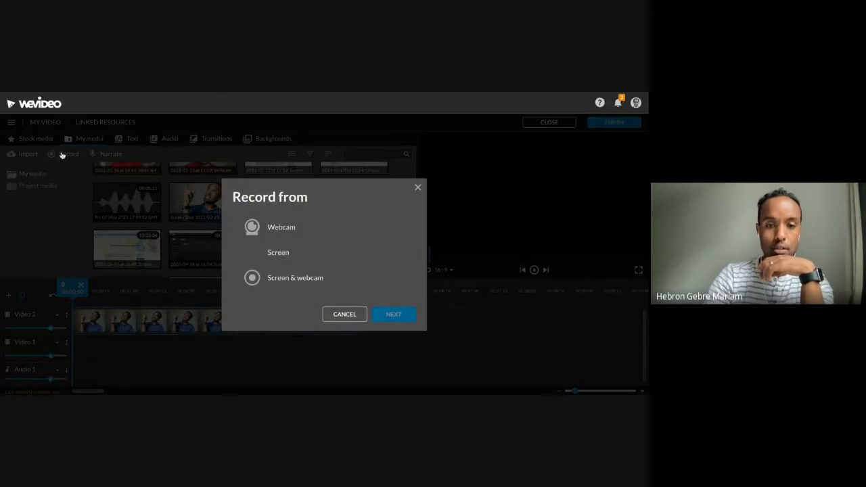
pyautogui.click(334, 237)
pyautogui.click(397, 315)
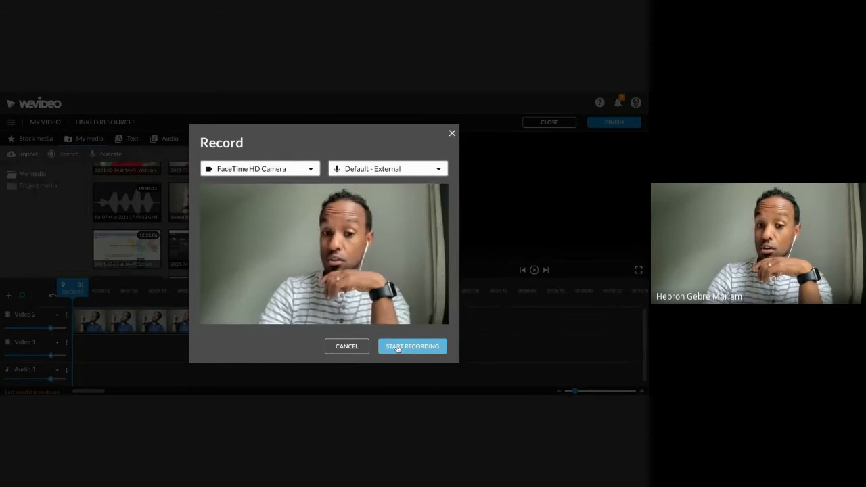
pyautogui.click(398, 348)
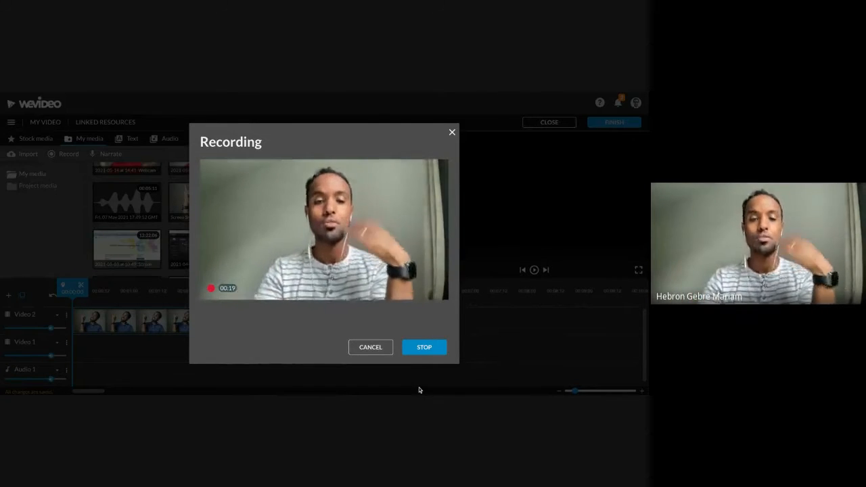
pyautogui.click(424, 349)
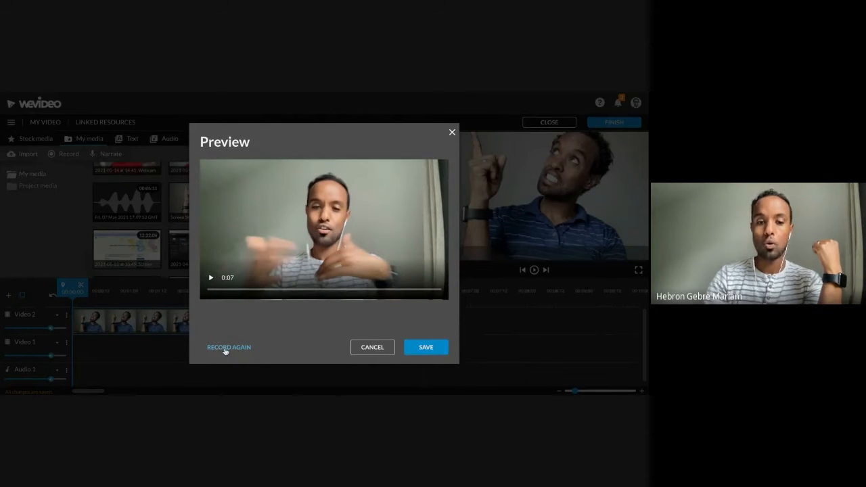
pyautogui.click(426, 347)
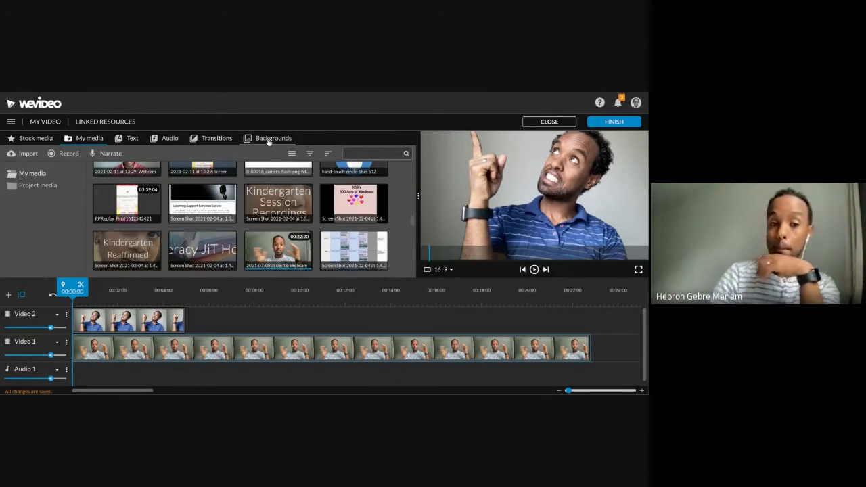
# Trim the end of the webcam clip on Video 1 slightly, to about 00:22:15, and return the playhead to the start
pyautogui.click(132, 139)
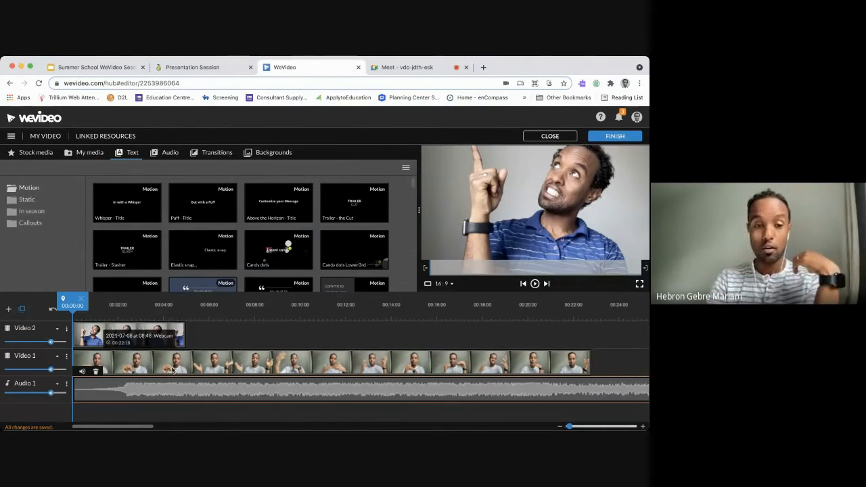
pyautogui.click(548, 366)
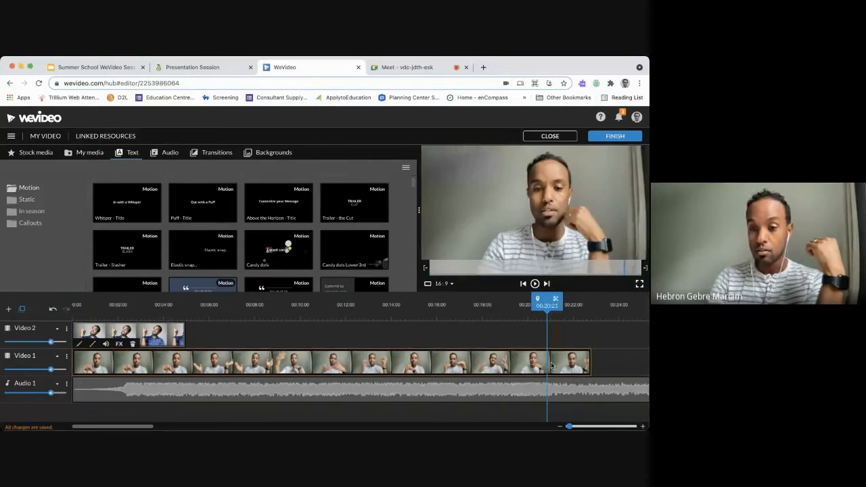
pyautogui.moveTo(591, 365); pyautogui.dragTo(589, 367)
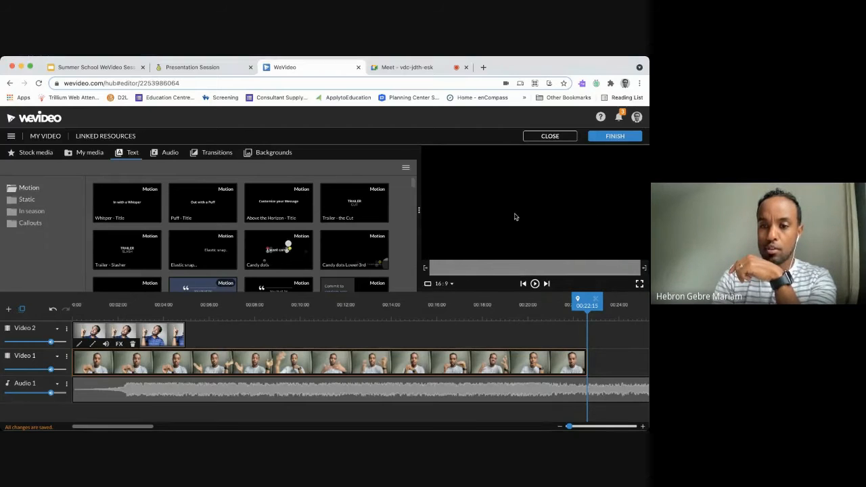
pyautogui.moveTo(587, 302); pyautogui.dragTo(72, 303)
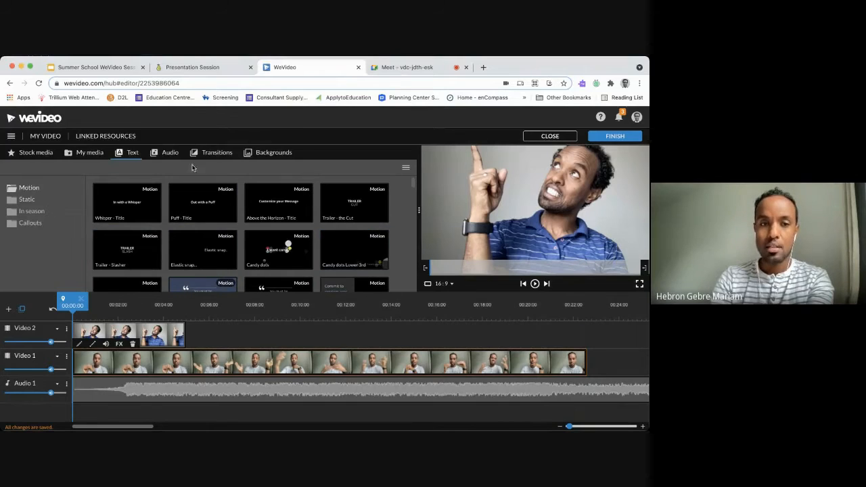
# Add the motion text "Whisper - Title" to the Video 2 track and place it directly after the screenshot clip at 00:05:00
pyautogui.click(79, 154)
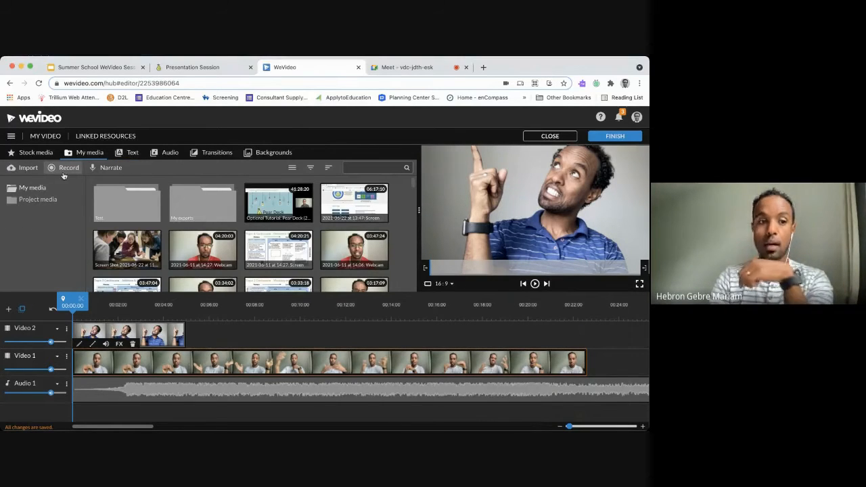
pyautogui.click(130, 154)
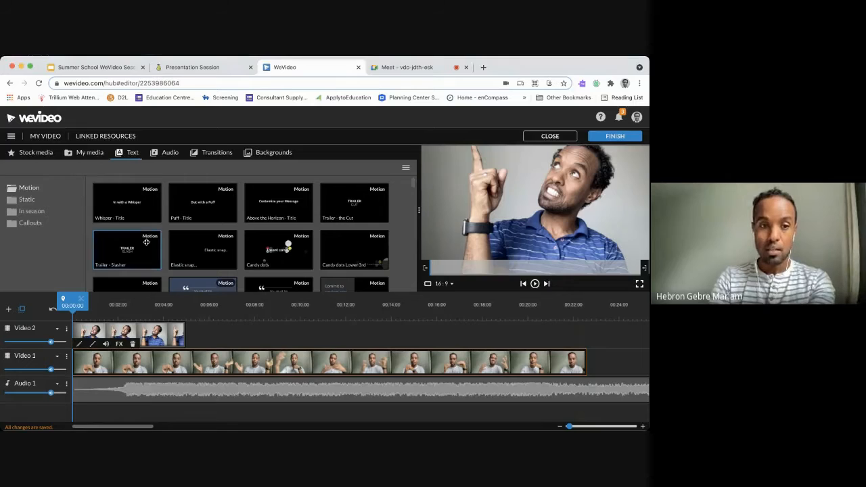
pyautogui.click(77, 335)
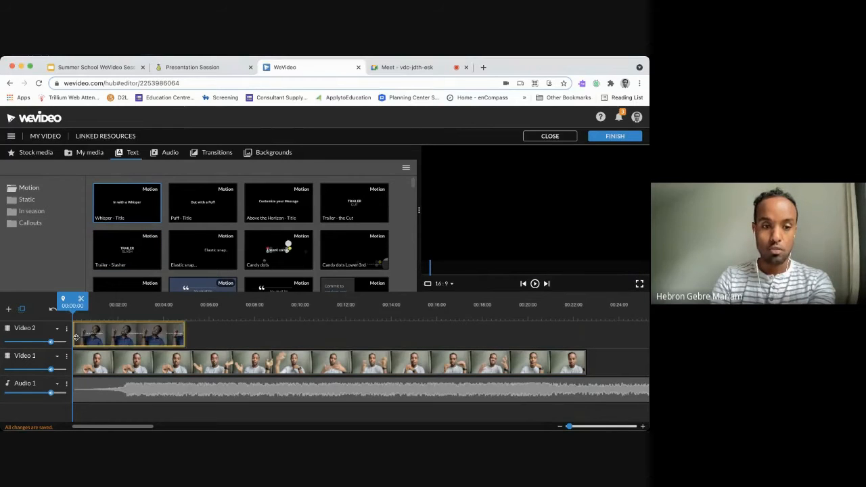
pyautogui.moveTo(92, 332); pyautogui.dragTo(203, 329)
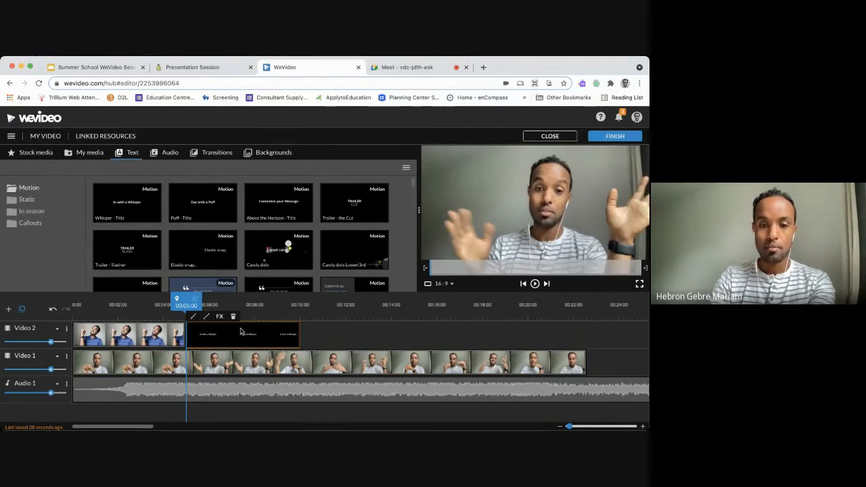
# Rearrange the clips so the title opens Video 2, the webcam clip starts at 00:05:00 and the screenshot starts at about 11 seconds
pyautogui.moveTo(129, 335); pyautogui.dragTo(379, 335)
pyautogui.moveTo(263, 343); pyautogui.dragTo(137, 341)
pyautogui.moveTo(85, 363); pyautogui.dragTo(200, 369)
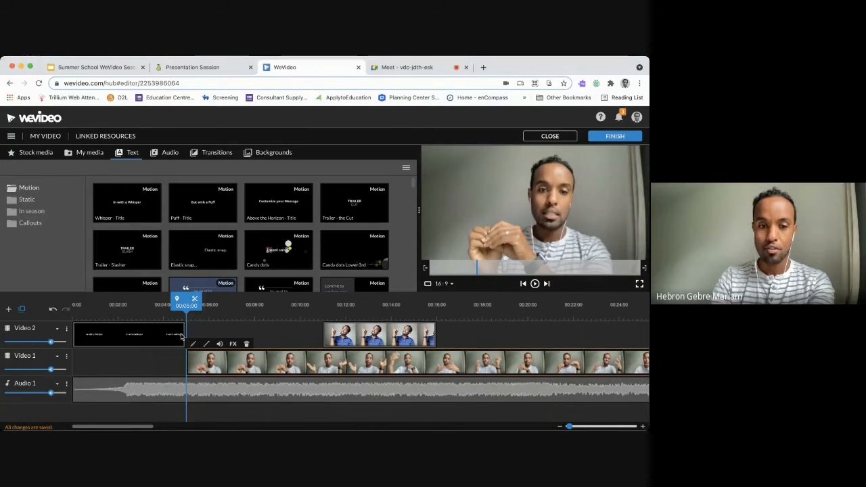
# Play the timeline from the start to preview the title leading into the webcam clip
pyautogui.moveTo(186, 300); pyautogui.dragTo(67, 323)
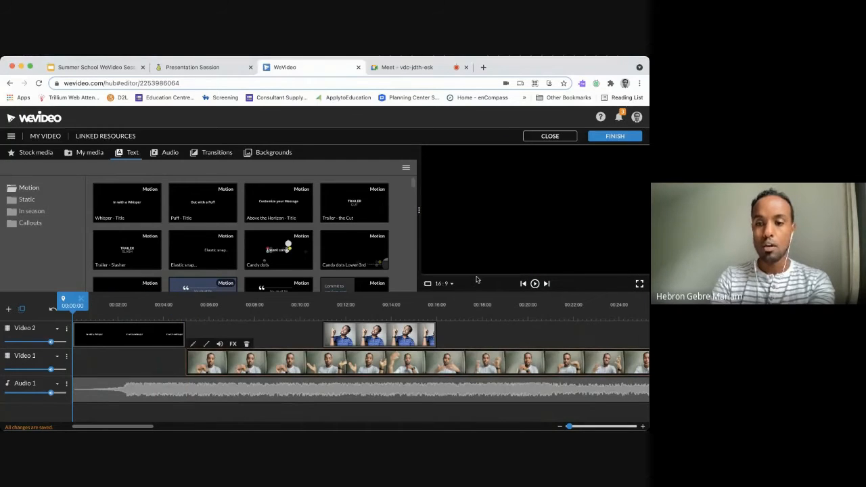
pyautogui.click(535, 284)
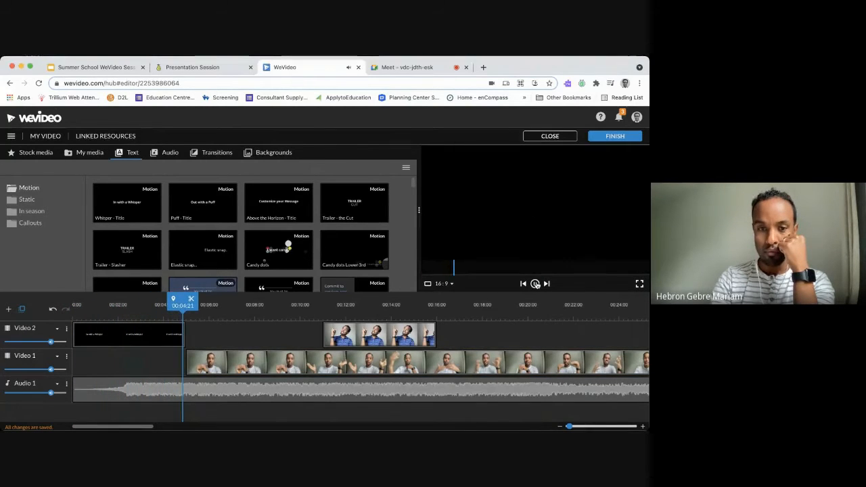
pyautogui.click(536, 284)
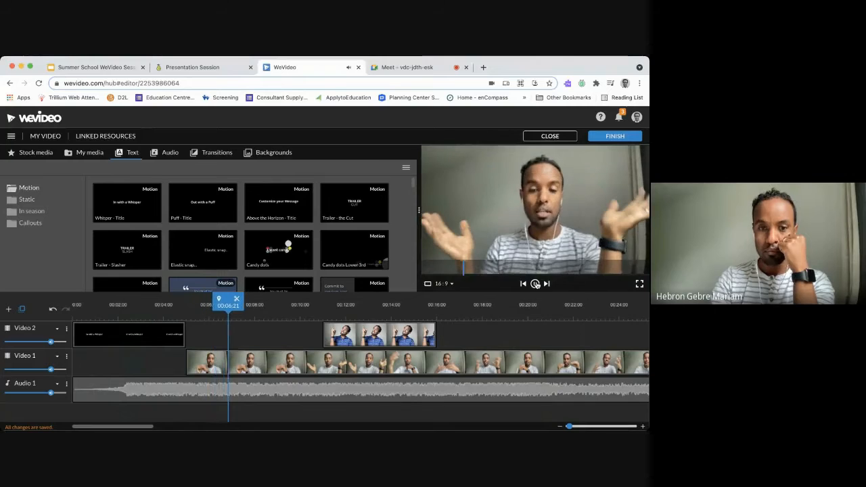
# View the volume and fade settings of the music clip on Audio 1 without changing them
pyautogui.click(133, 391)
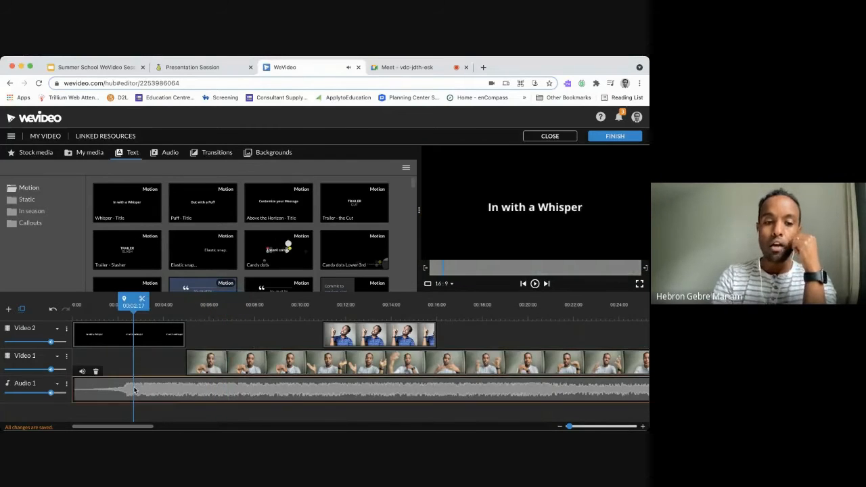
pyautogui.click(82, 373)
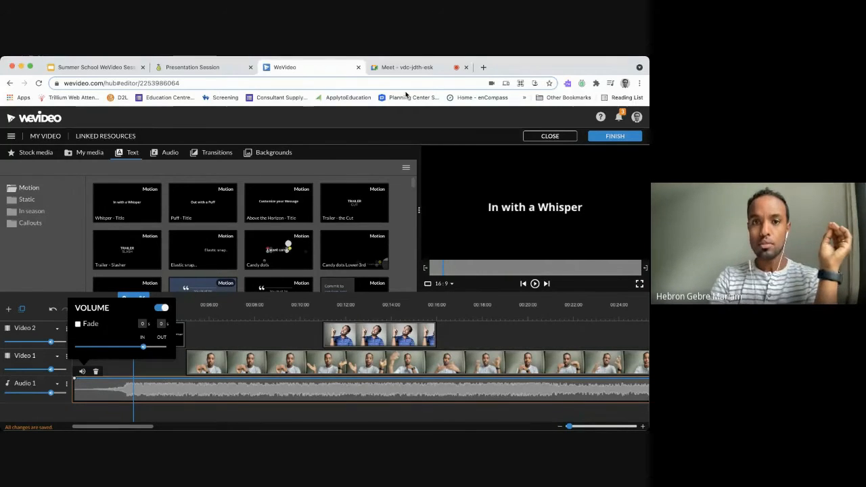
pyautogui.click(158, 372)
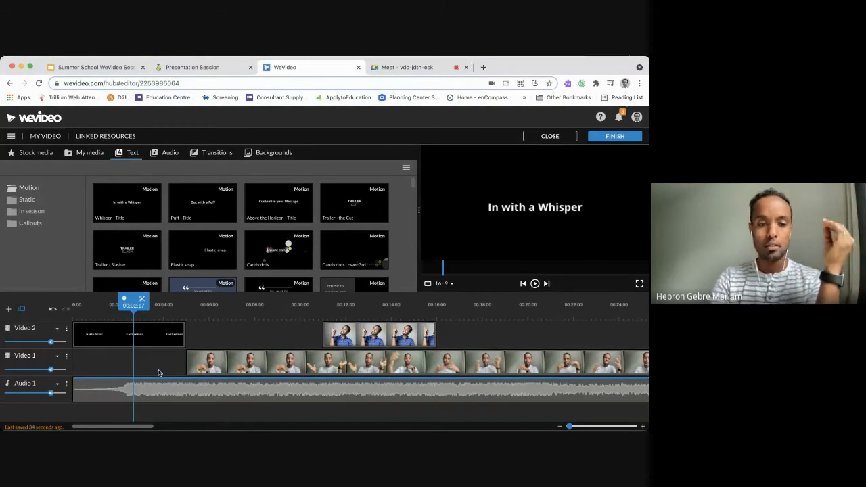
# Switch to the Google Meet call to check on the participants, and return to WeVideo
pyautogui.click(411, 67)
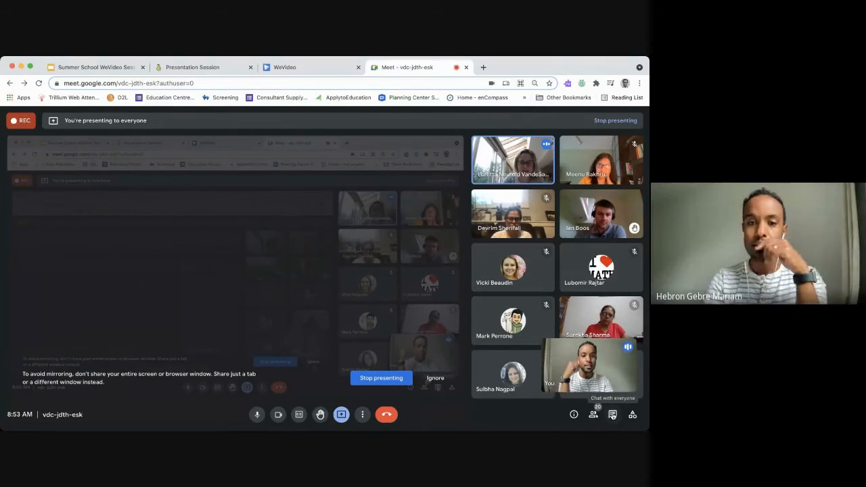
pyautogui.click(312, 67)
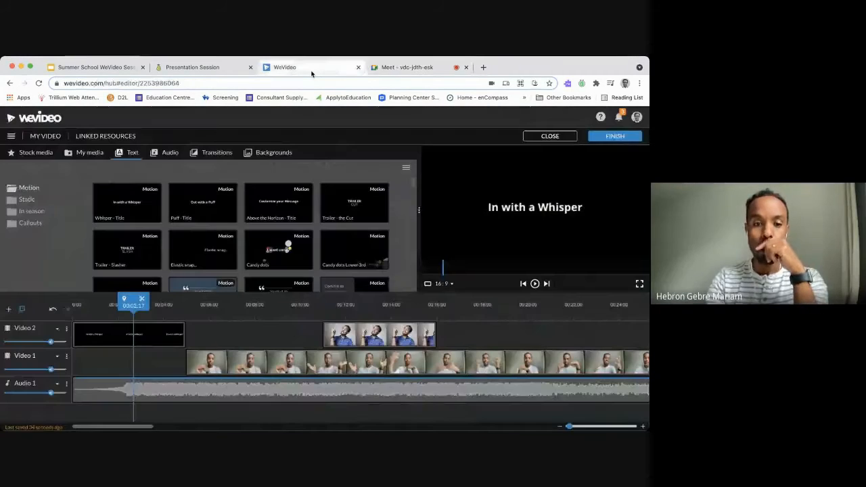
# Delete the Whisper title clip from the start of the Video 2 track
pyautogui.click(367, 335)
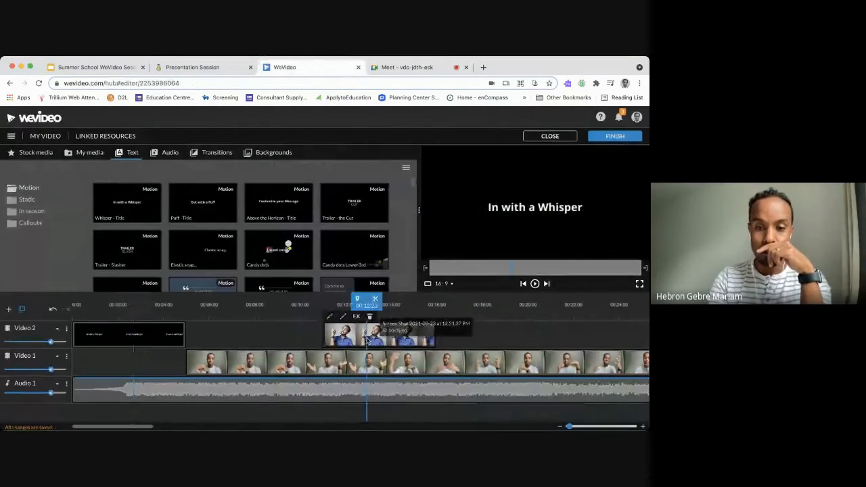
pyautogui.click(113, 341)
pyautogui.click(119, 316)
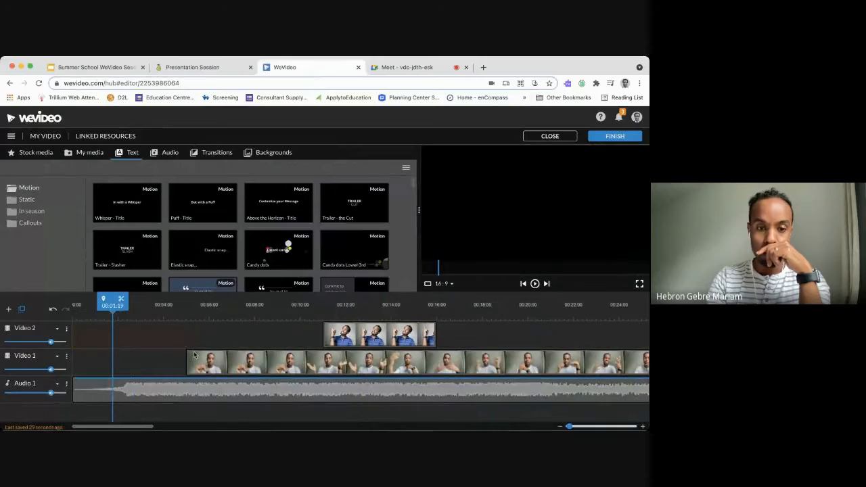
# Move the webcam clip to about 13.5 seconds, the music clip to about 00:15:11, and the screenshot to the start of Video 2
pyautogui.moveTo(222, 366); pyautogui.dragTo(415, 365)
pyautogui.click(194, 395)
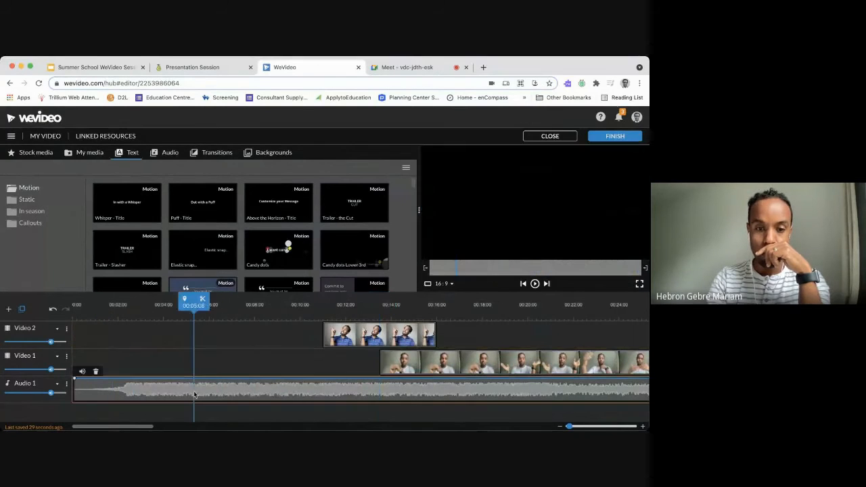
pyautogui.moveTo(188, 395); pyautogui.dragTo(538, 395)
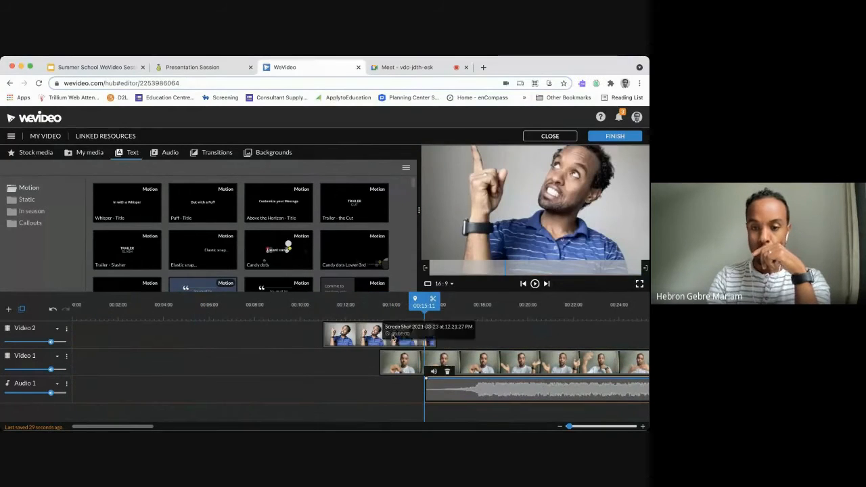
pyautogui.moveTo(360, 341); pyautogui.dragTo(107, 343)
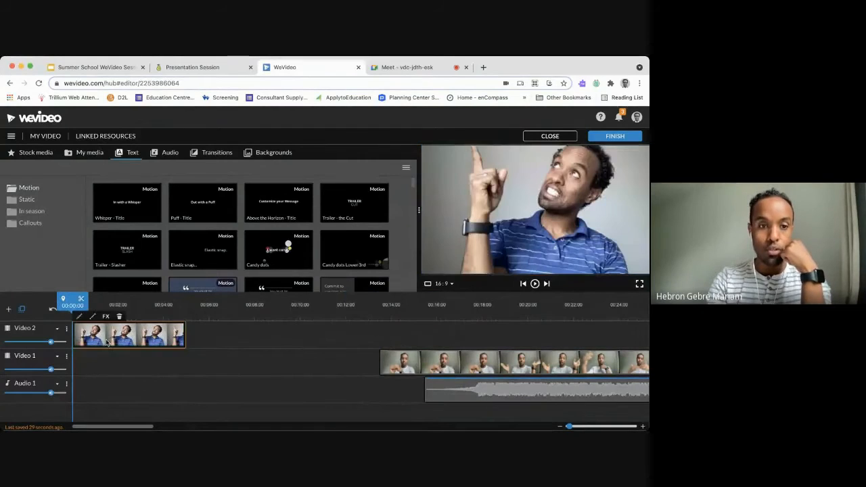
# Record a short voiceover narration at the start of the timeline with the video muted, preview it, and save it
pyautogui.click(74, 155)
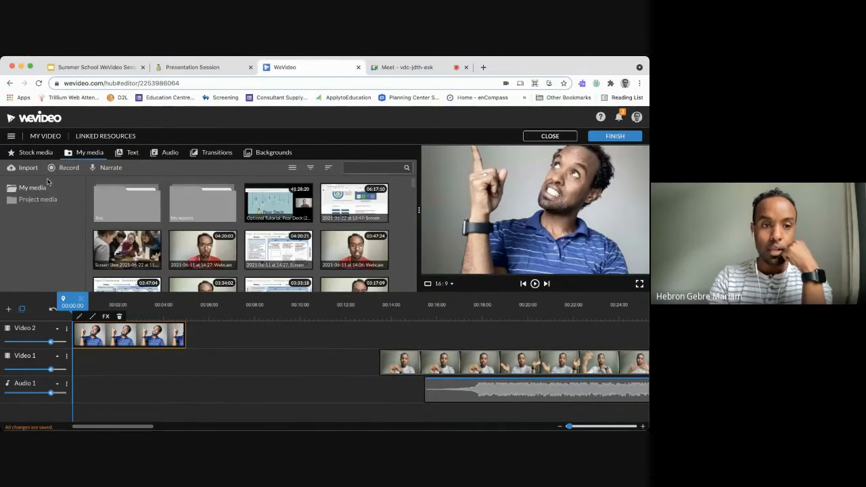
pyautogui.click(109, 167)
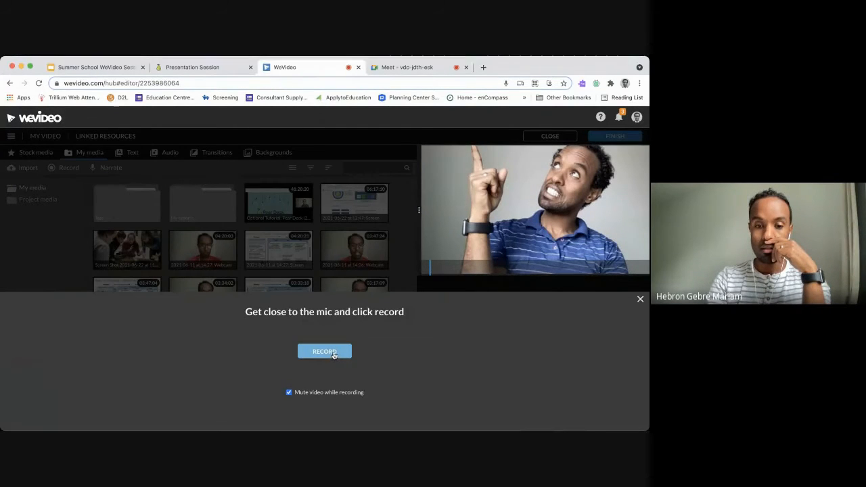
pyautogui.click(334, 354)
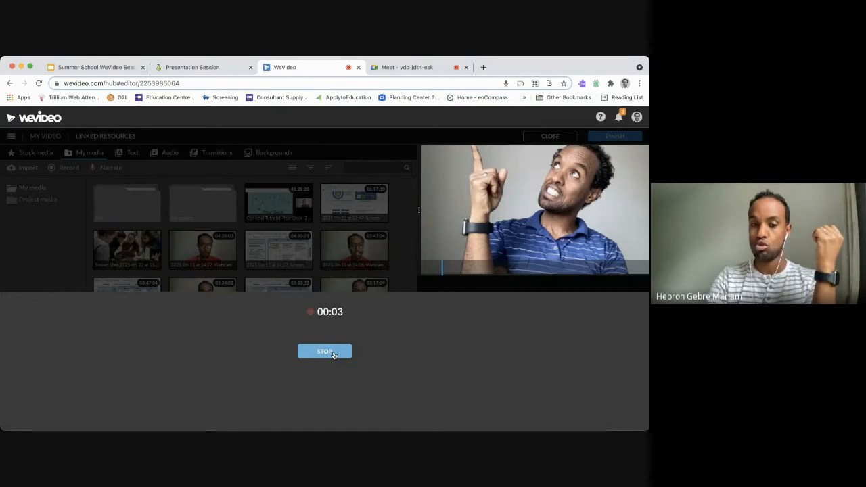
pyautogui.click(324, 351)
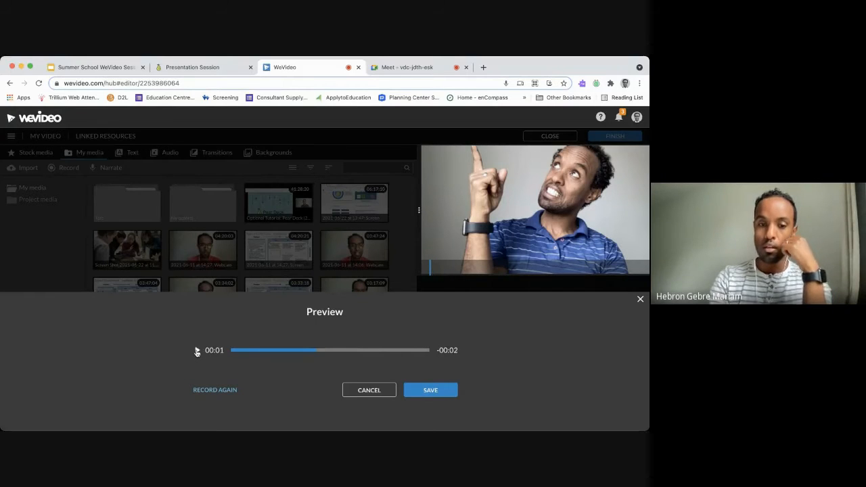
pyautogui.click(438, 392)
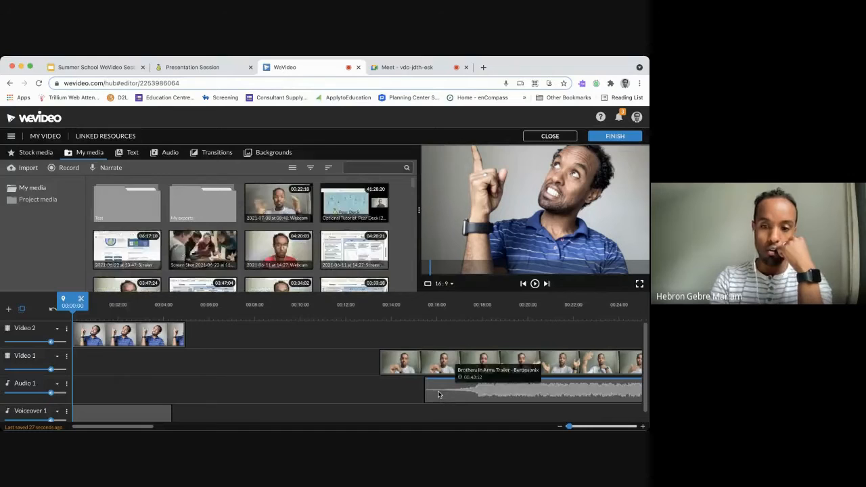
# Shift the narration clip on the Voiceover 1 track so that it starts at about 00:00:07
pyautogui.scroll(-1, 133, 392)
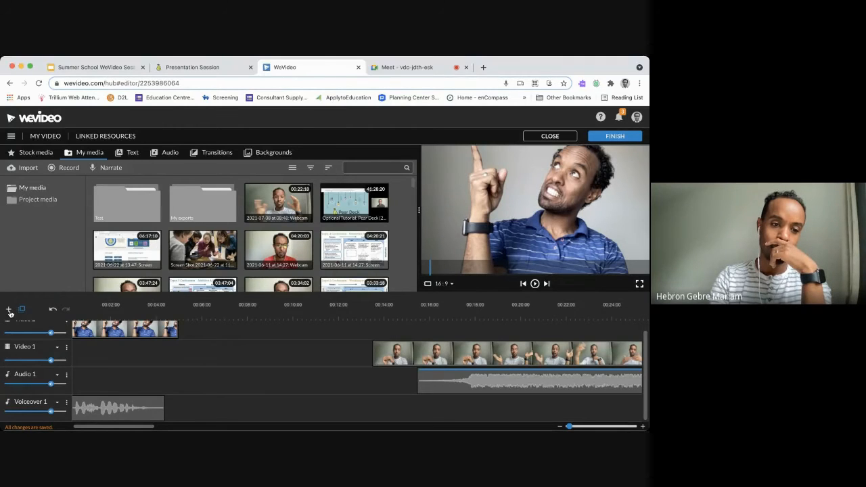
pyautogui.click(111, 411)
pyautogui.moveTo(111, 410)
pyautogui.mouseDown()
pyautogui.moveTo(155, 408)
pyautogui.moveTo(117, 408)
pyautogui.mouseUp()
pyautogui.moveTo(116, 410); pyautogui.dragTo(152, 408)
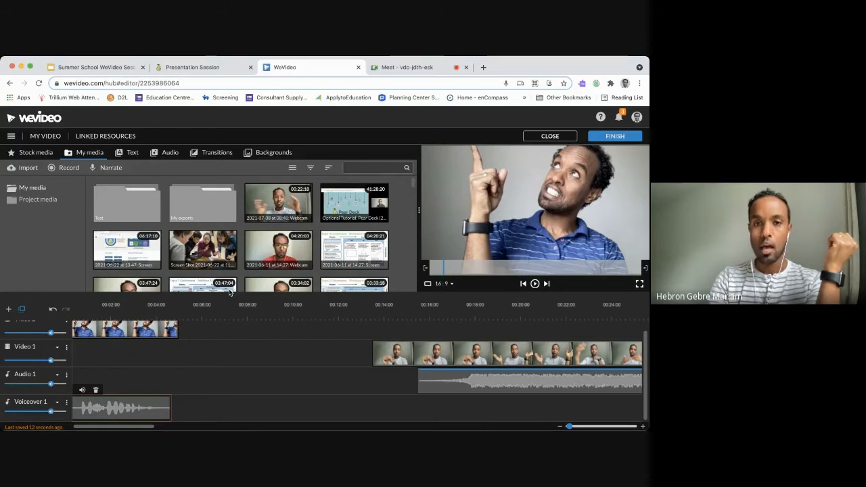
# Switch to the Google Meet call and check the in-call messages
pyautogui.click(401, 68)
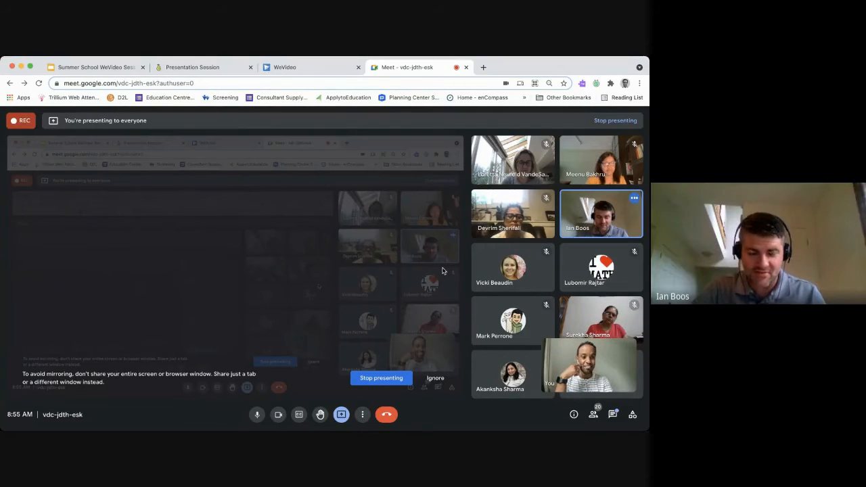
pyautogui.click(613, 416)
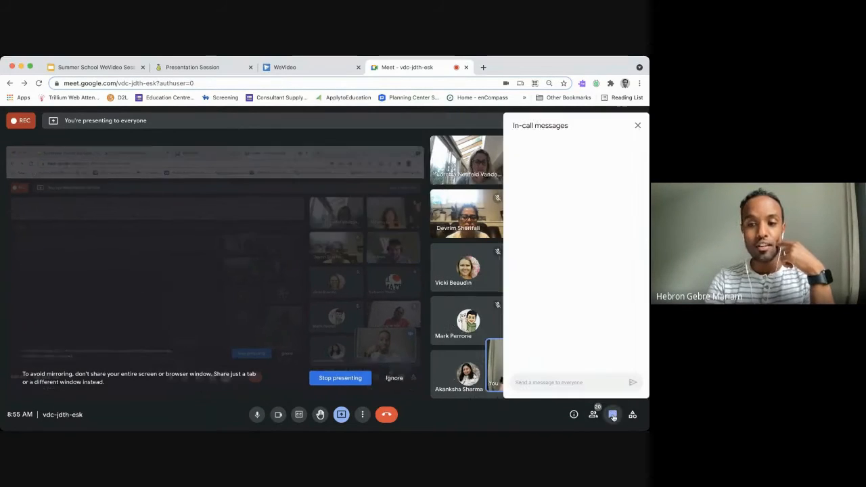
pyautogui.click(613, 416)
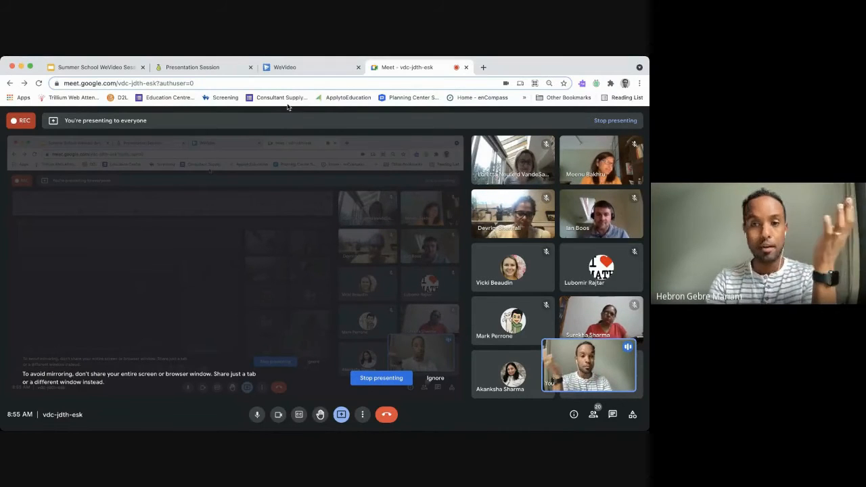
# Switch back to WeVideo and move the webcam clip on Video 1 to start at 00:05:00, right after the Video 2 image
pyautogui.click(298, 68)
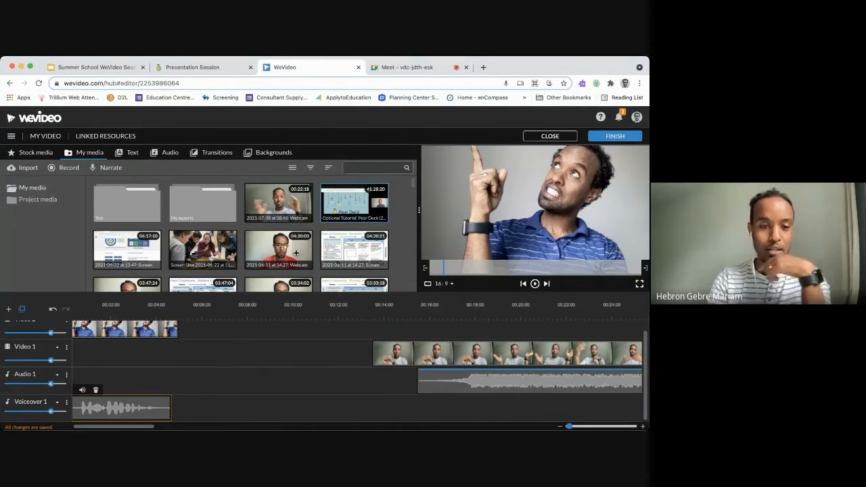
pyautogui.scroll(1, 189, 344)
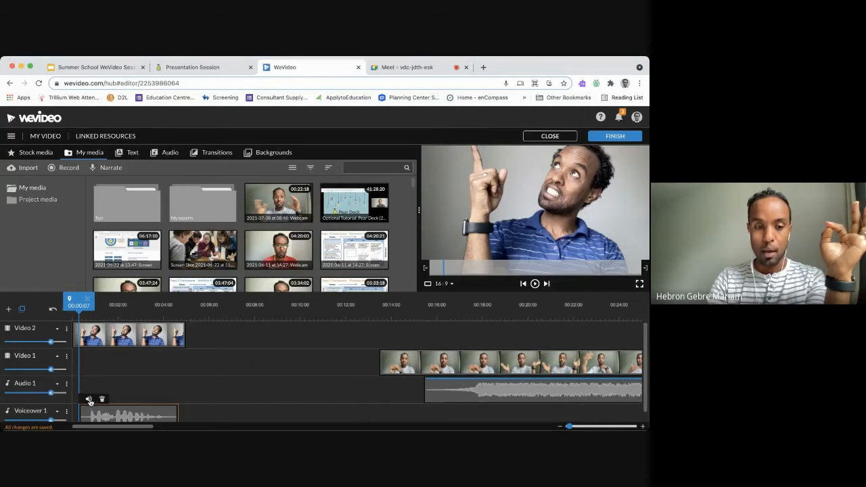
pyautogui.click(454, 364)
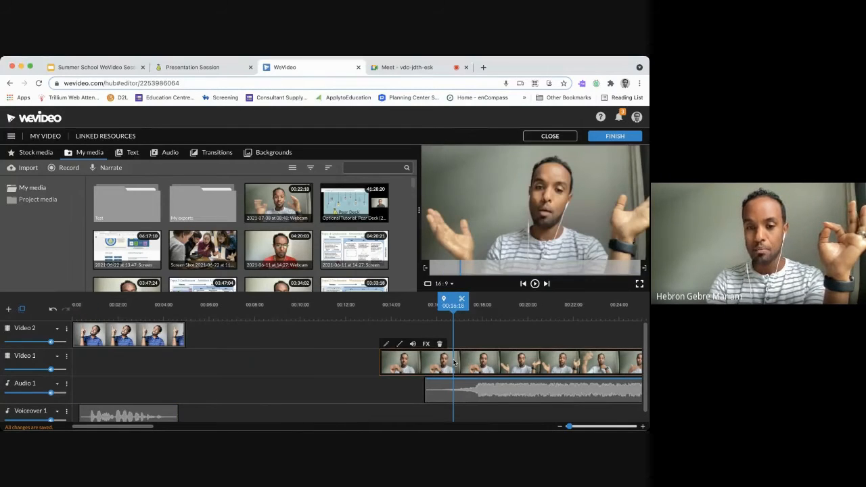
pyautogui.moveTo(454, 363); pyautogui.dragTo(261, 366)
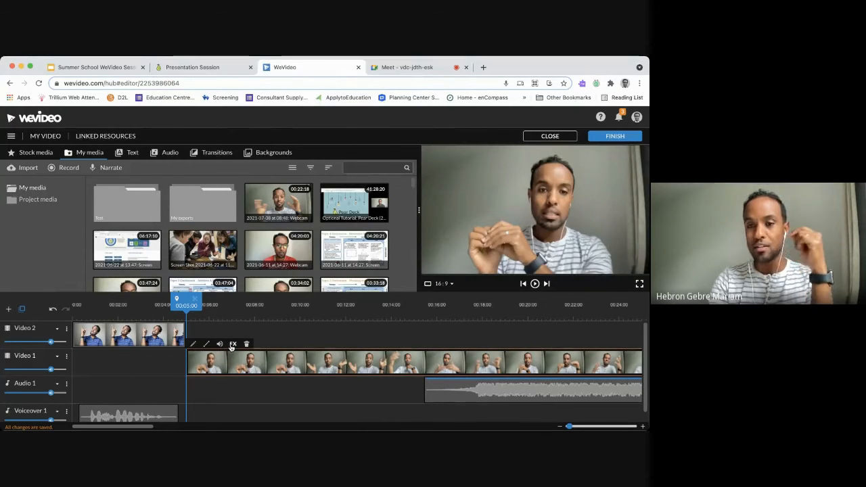
# Look through the effects, volume and opacity options of the webcam clip on the timeline without changing them
pyautogui.click(232, 345)
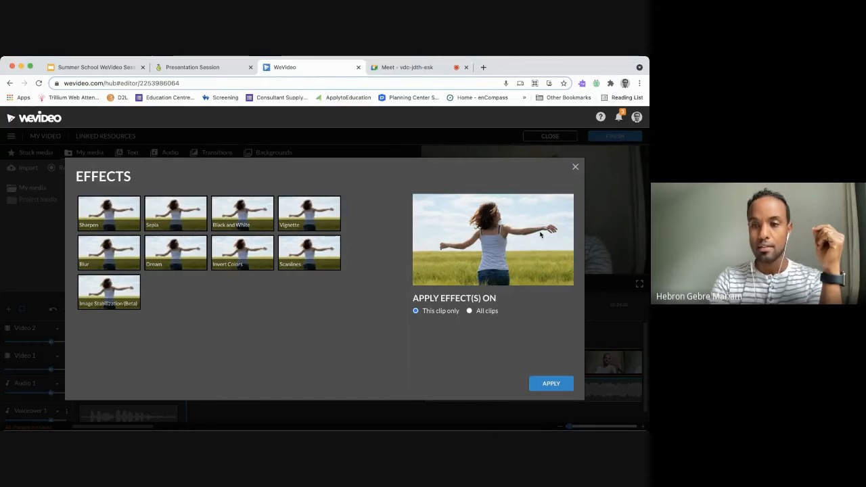
pyautogui.click(576, 167)
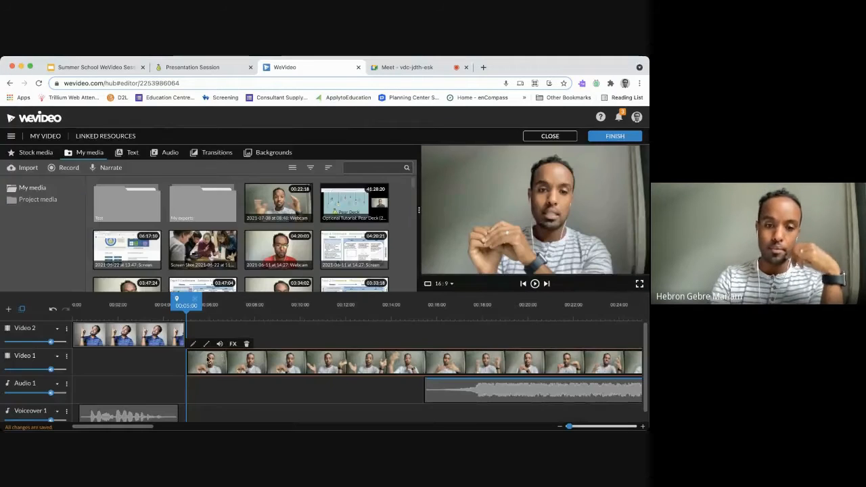
pyautogui.click(220, 345)
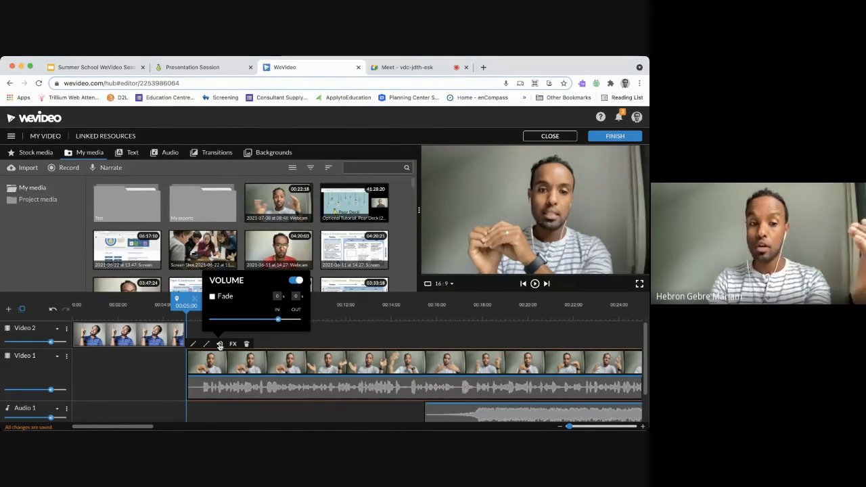
pyautogui.moveTo(52, 391)
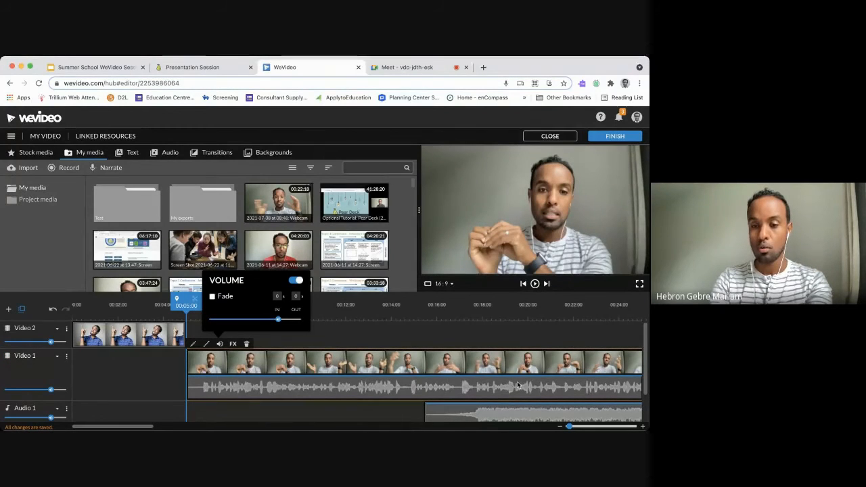
pyautogui.click(199, 381)
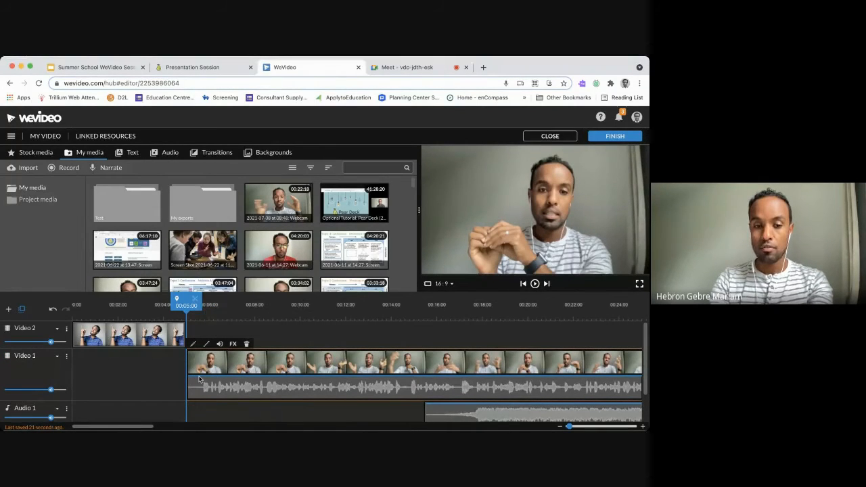
pyautogui.click(220, 344)
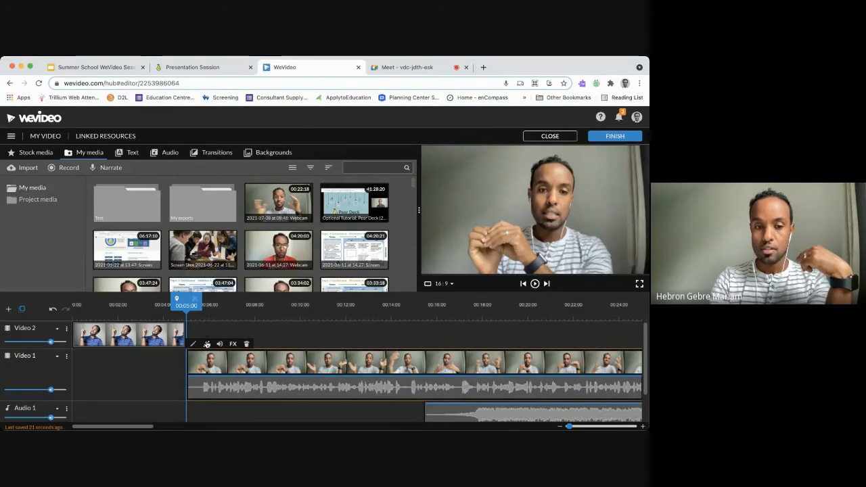
pyautogui.click(207, 344)
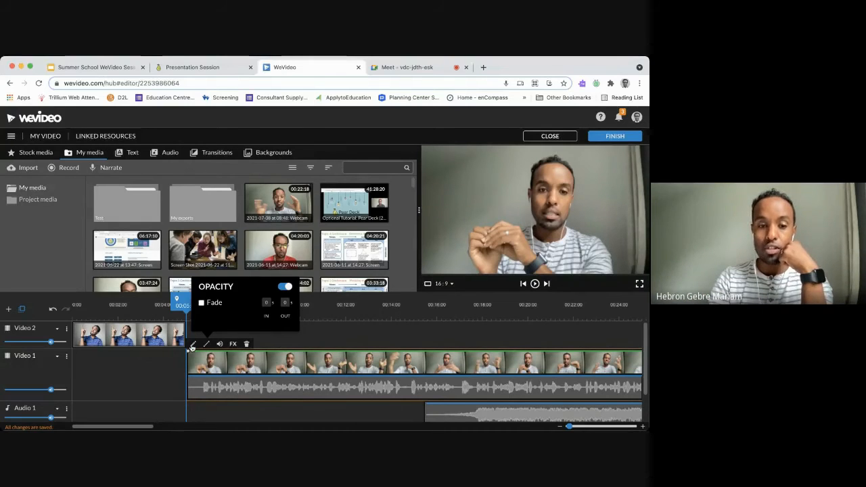
# Open the webcam clip for editing, review its transform, crop, volume and animation settings, and leave without saving
pyautogui.click(192, 346)
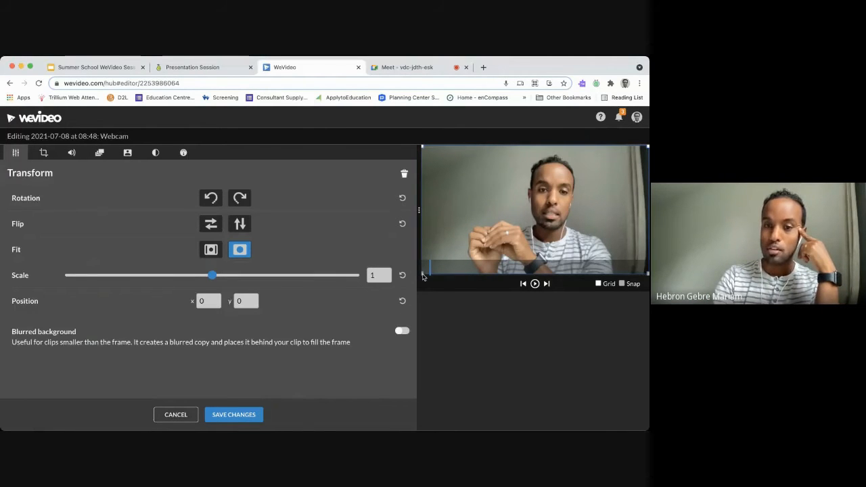
pyautogui.moveTo(444, 264); pyautogui.dragTo(447, 221)
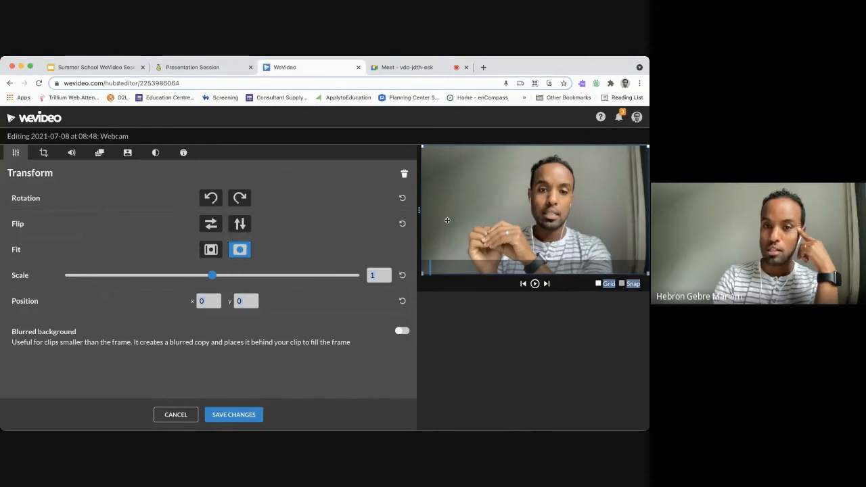
pyautogui.moveTo(421, 147); pyautogui.dragTo(400, 149)
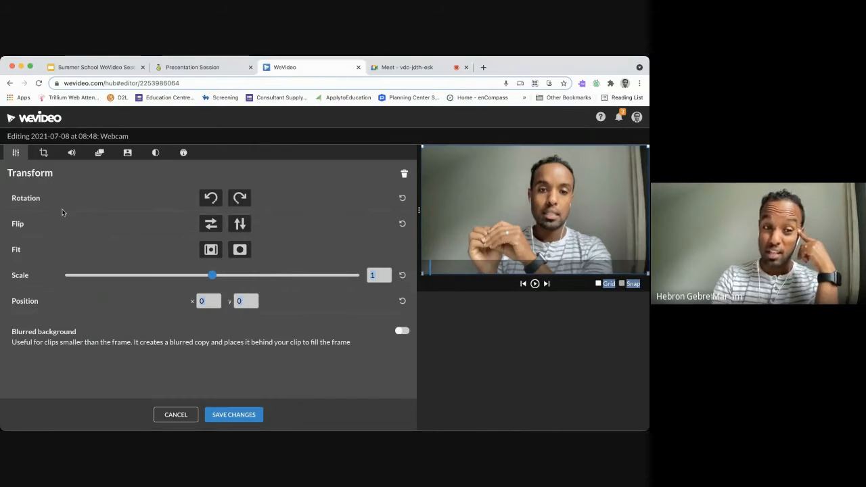
pyautogui.click(44, 156)
pyautogui.click(72, 154)
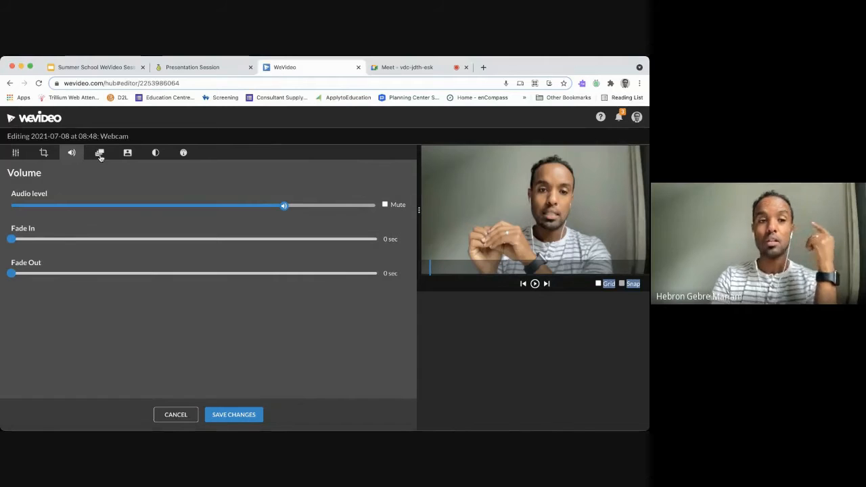
pyautogui.click(99, 154)
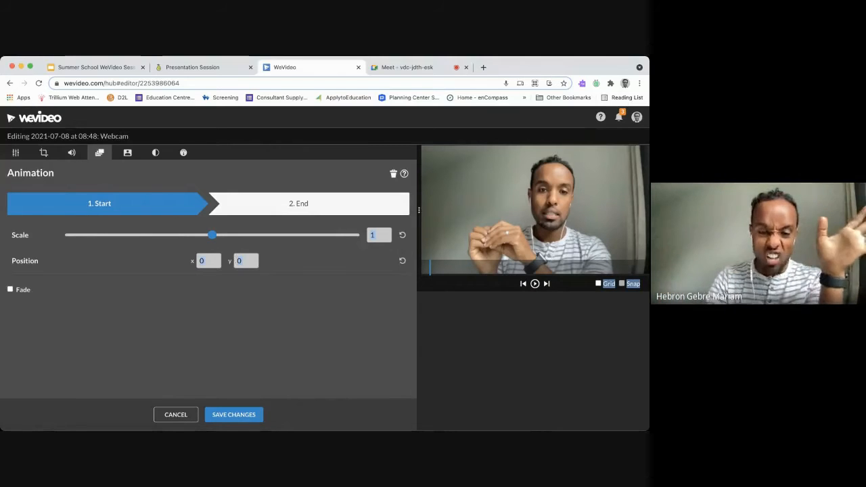
pyautogui.click(176, 415)
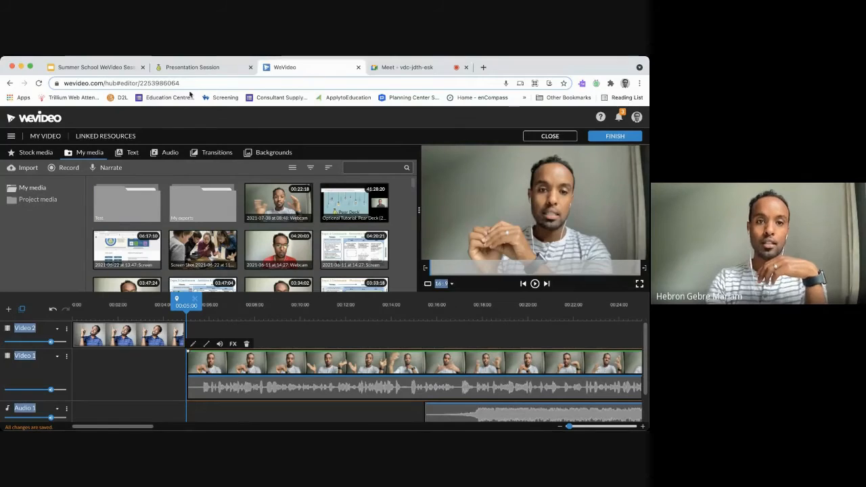
# Switch to the Pear Deck presentation and advance it to the "Exporting" slide
pyautogui.click(220, 70)
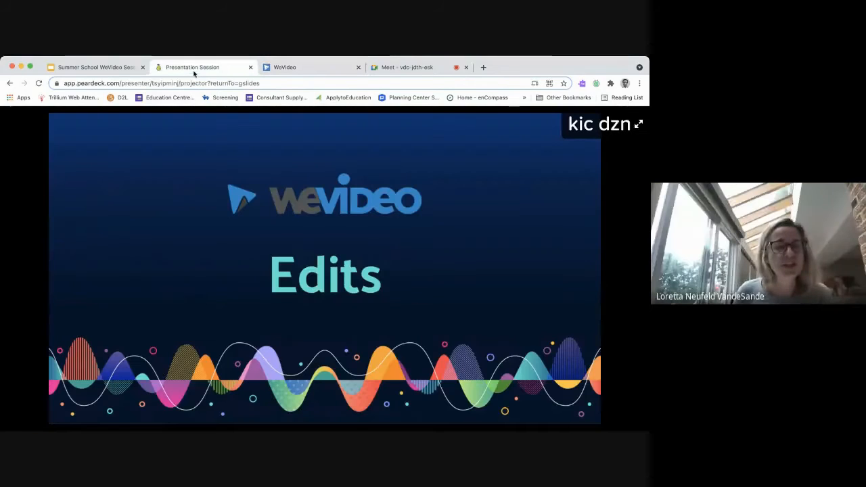
pyautogui.click(301, 70)
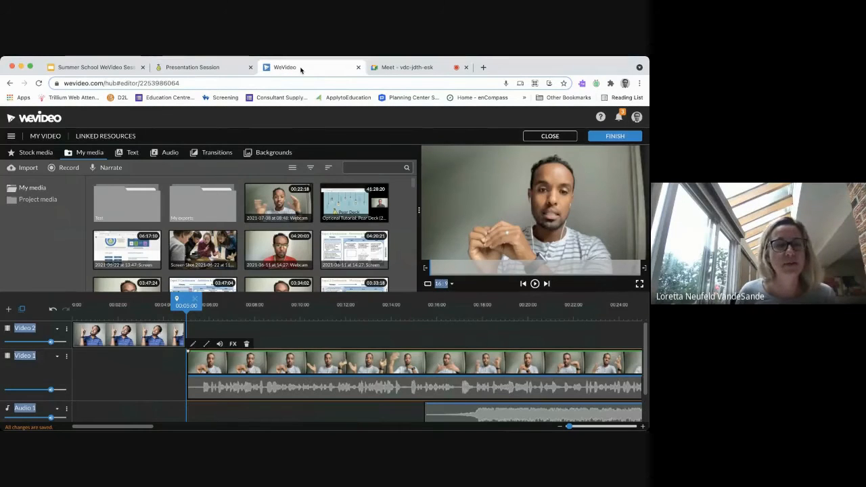
pyautogui.click(186, 68)
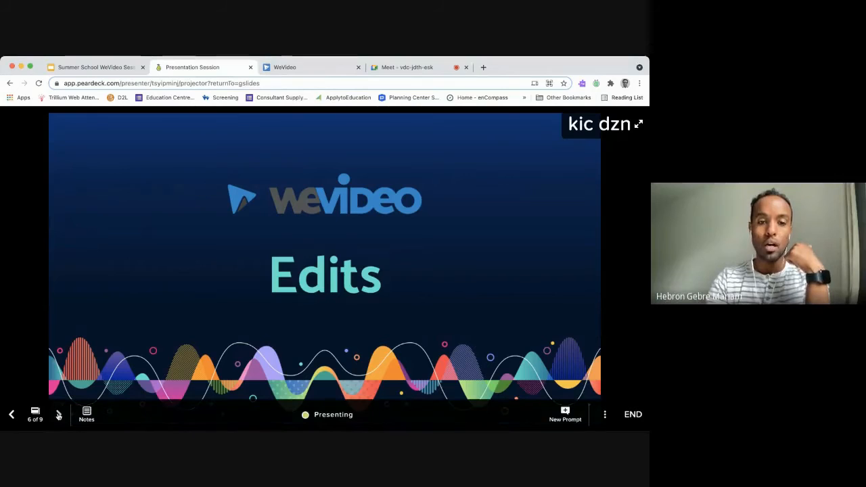
pyautogui.click(59, 415)
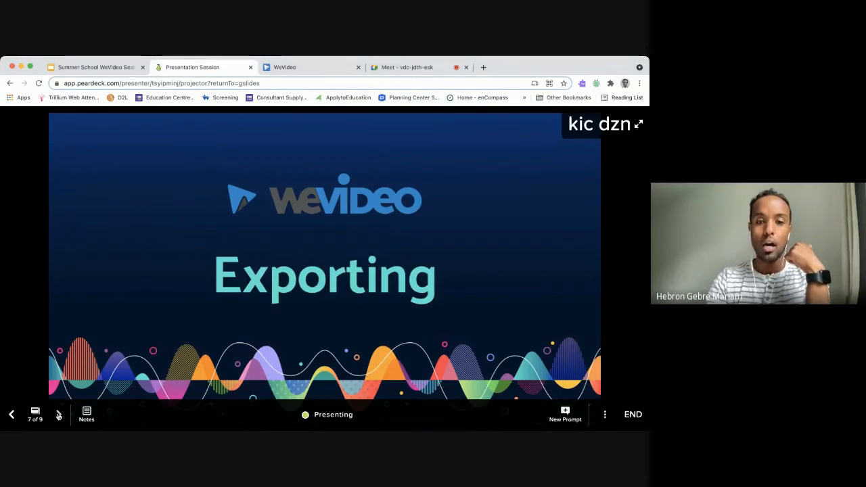
# Return to WeVideo, title the export "Oral History", and export it as an SD video to WeVideo and Google Drive
pyautogui.click(315, 70)
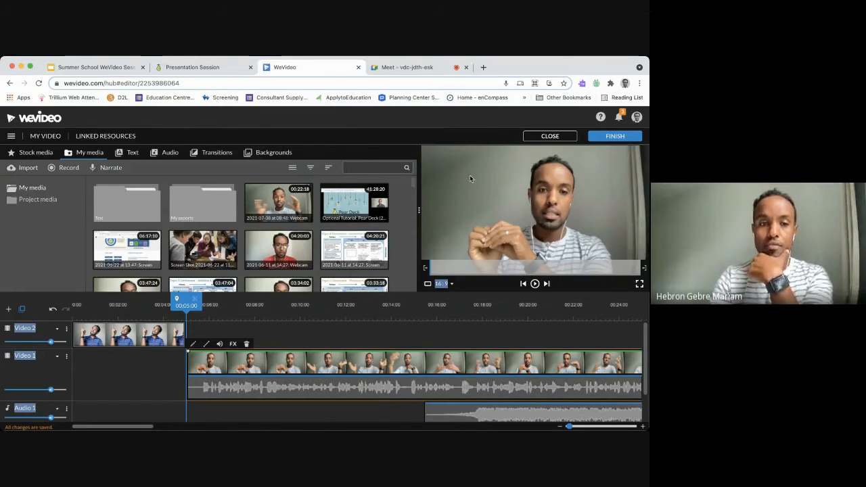
pyautogui.click(614, 137)
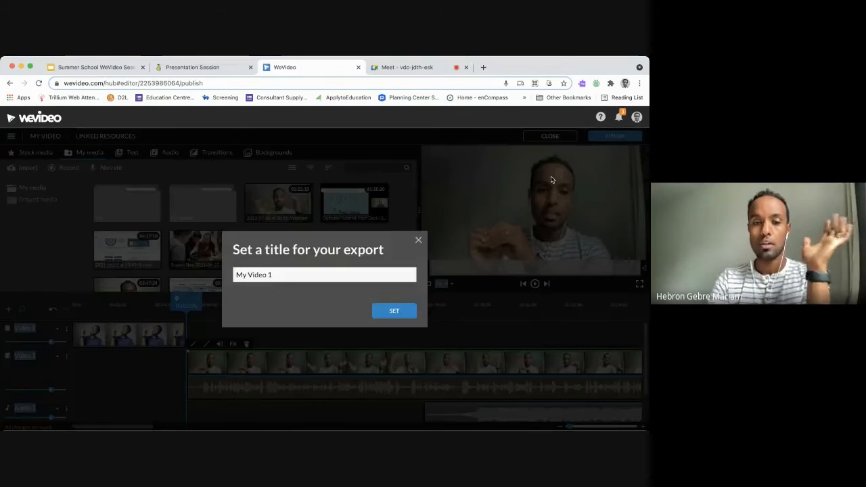
pyautogui.click(281, 275)
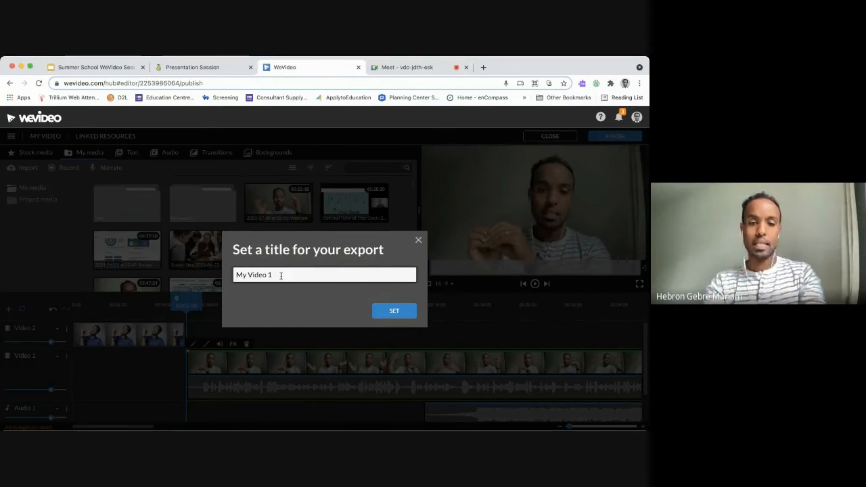
pyautogui.tripleClick(275, 277)
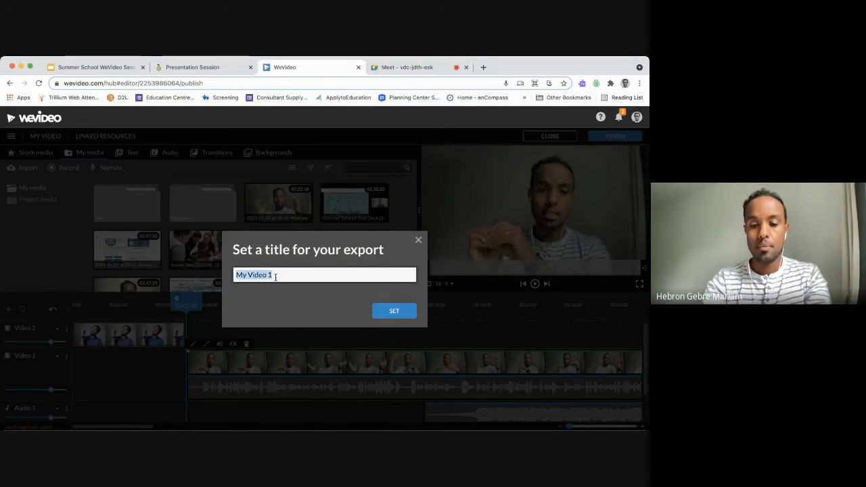
pyautogui.write('Oral History')
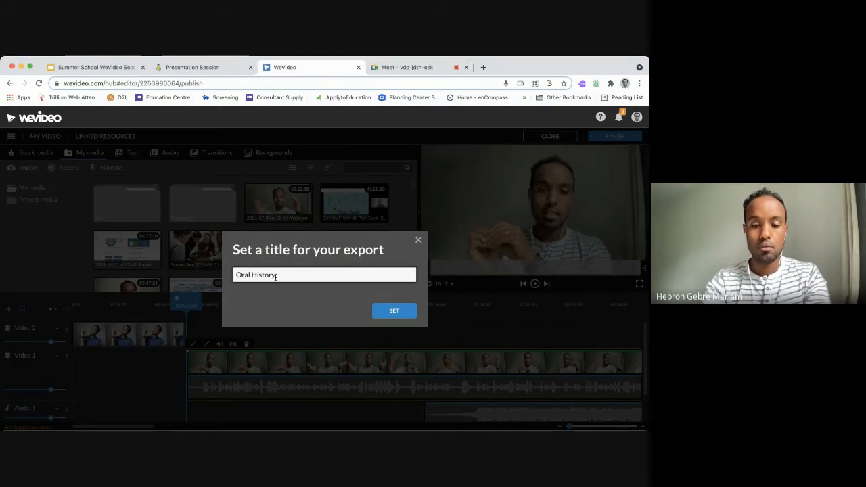
pyautogui.click(393, 313)
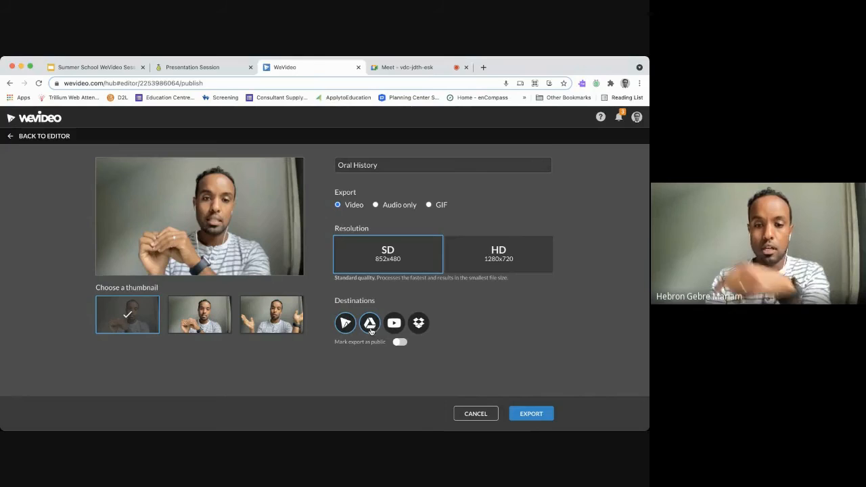
pyautogui.click(532, 414)
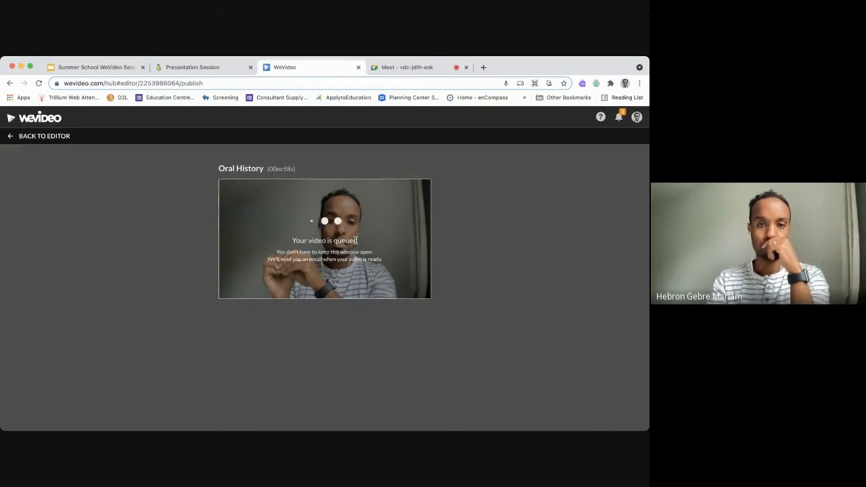
# Open Google Drive in a new browser tab, search for "wevideo", and open the WeVideo folder
pyautogui.click(484, 68)
pyautogui.click(234, 289)
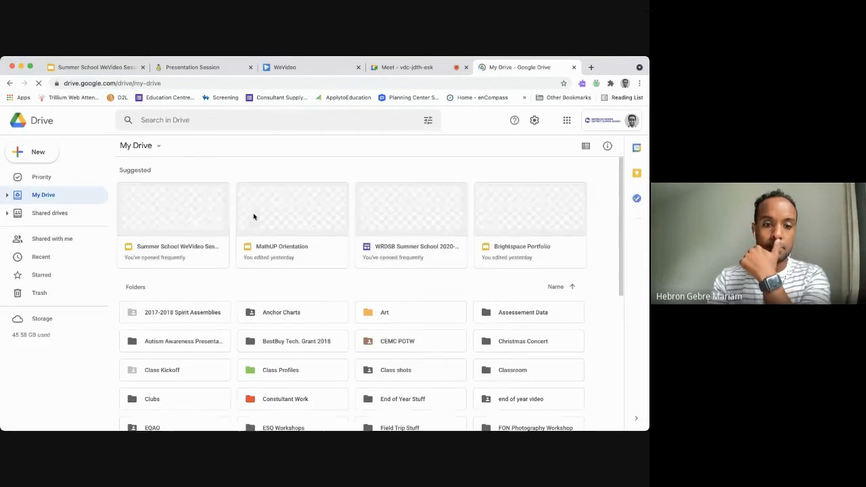
pyautogui.click(236, 119)
pyautogui.write('we')
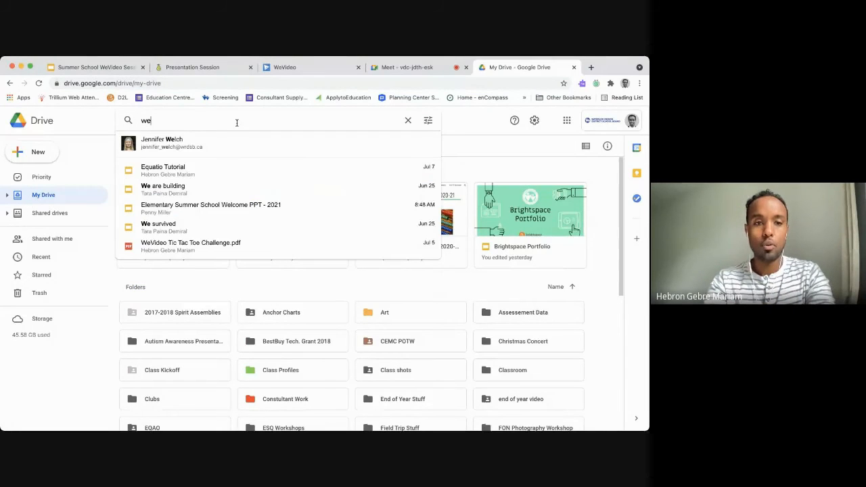
pyautogui.write('video')
pyautogui.press('Return')
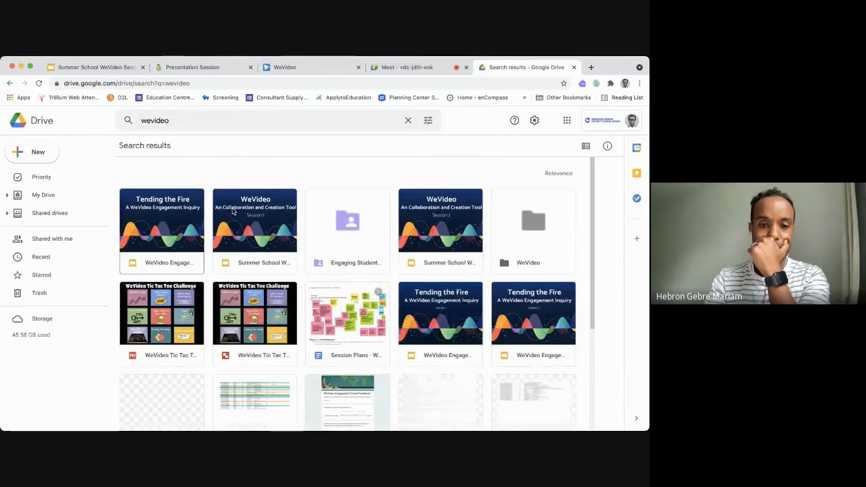
pyautogui.doubleClick(541, 223)
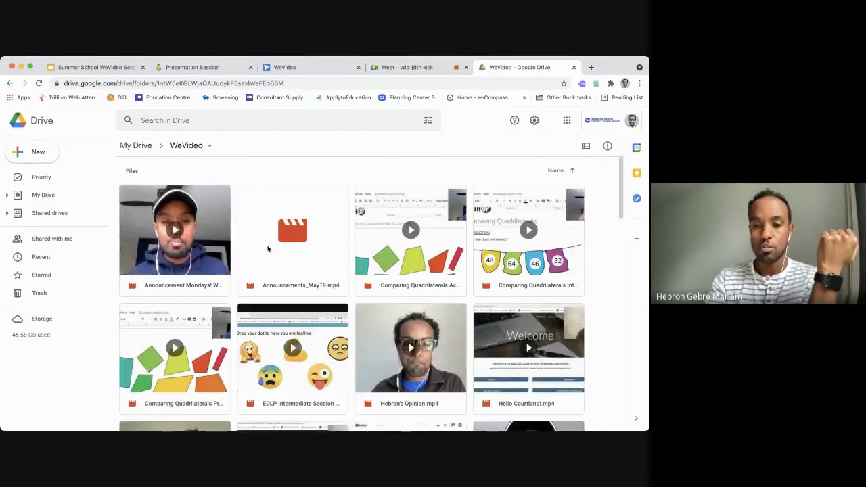
# Browse the exported videos in the WeVideo folder and return to My Drive
pyautogui.scroll(-6, 270, 249)
pyautogui.scroll(-10, 268, 249)
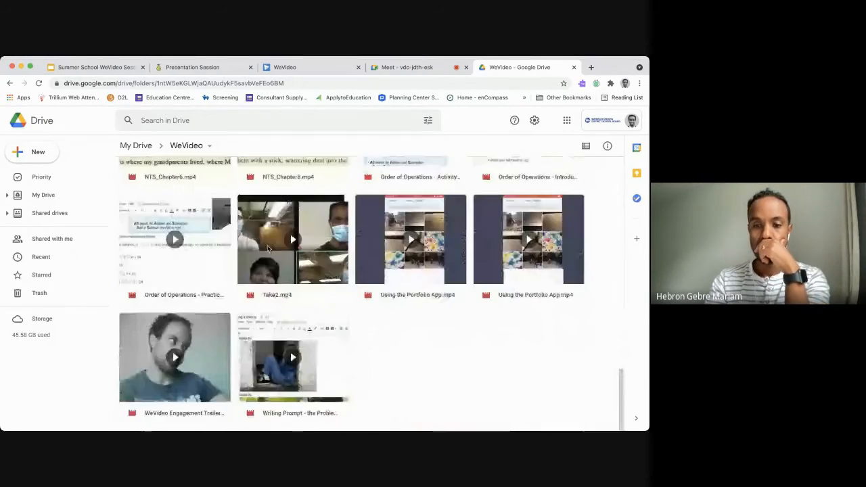
pyautogui.scroll(5, 271, 291)
pyautogui.scroll(8, 272, 291)
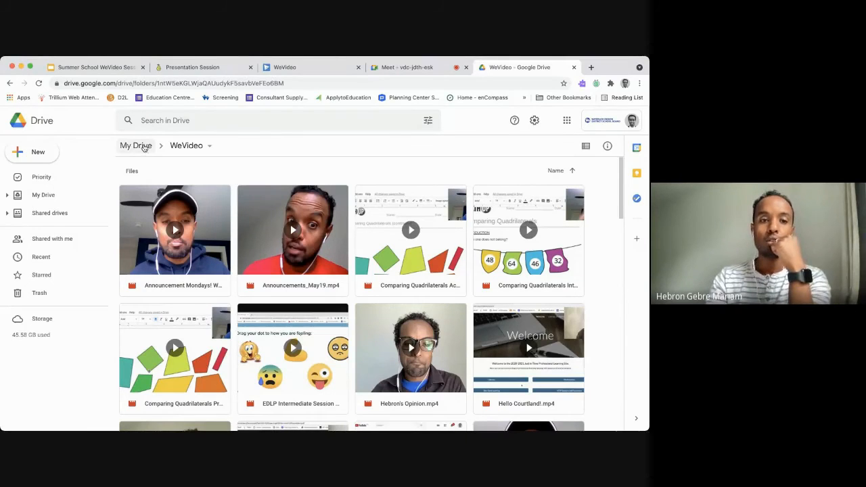
pyautogui.click(144, 147)
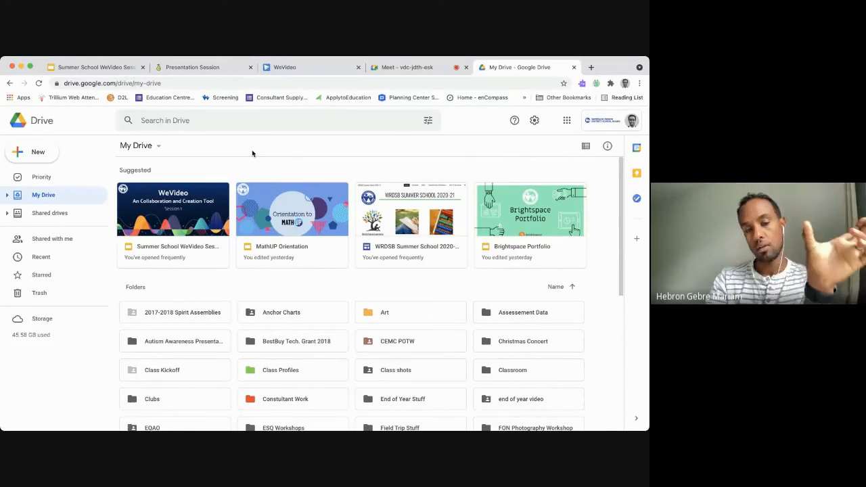
# Check the Google Meet call, and return from the WeVideo export page to the project editor
pyautogui.click(408, 68)
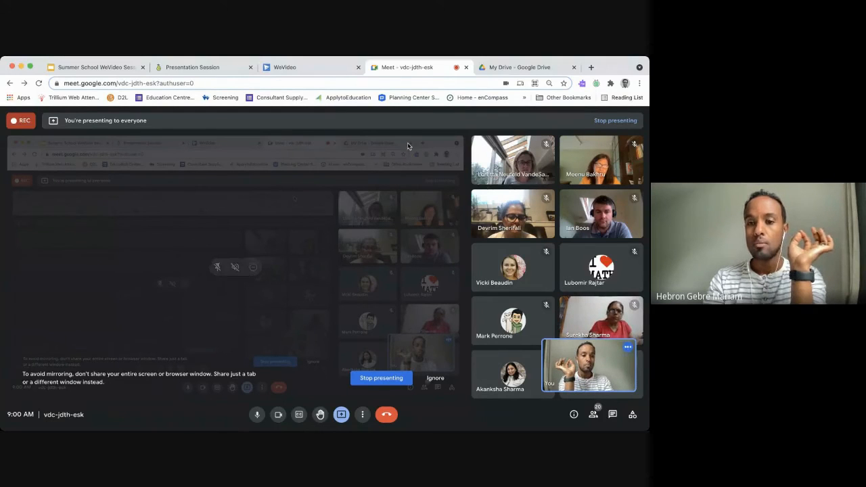
pyautogui.click(288, 67)
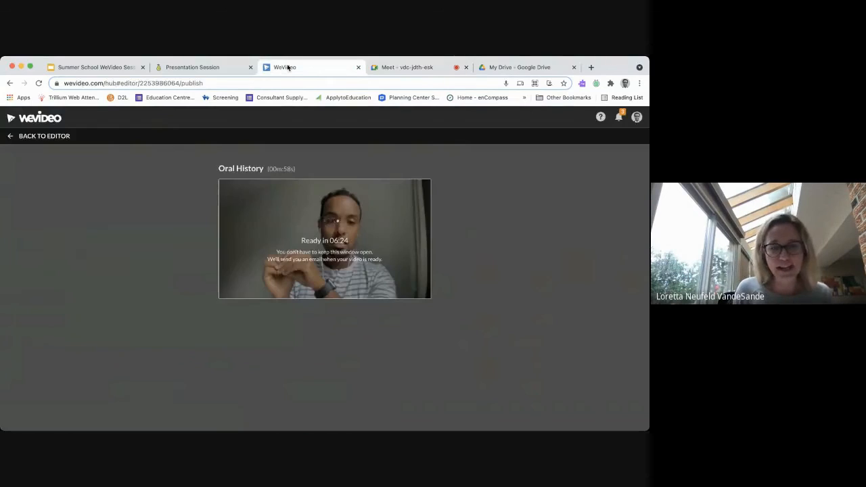
pyautogui.click(9, 136)
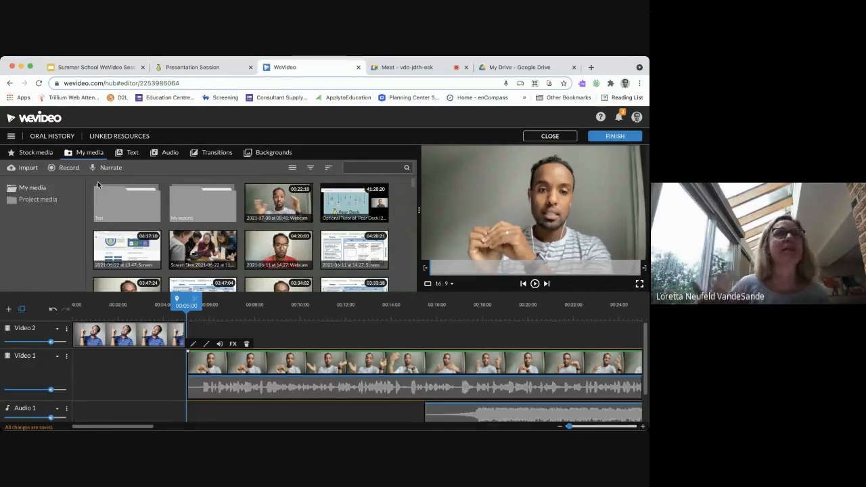
# Switch to the Pear Deck presentation and advance it to the "TRY IT!" slide
pyautogui.click(185, 68)
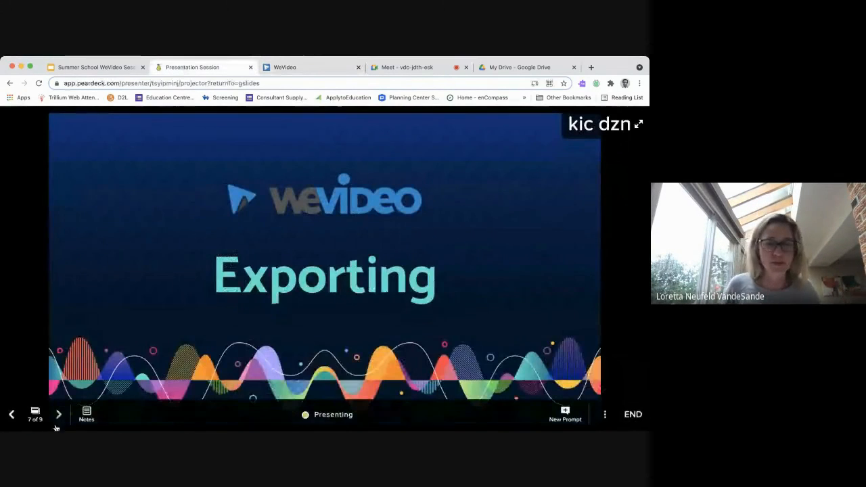
pyautogui.click(59, 415)
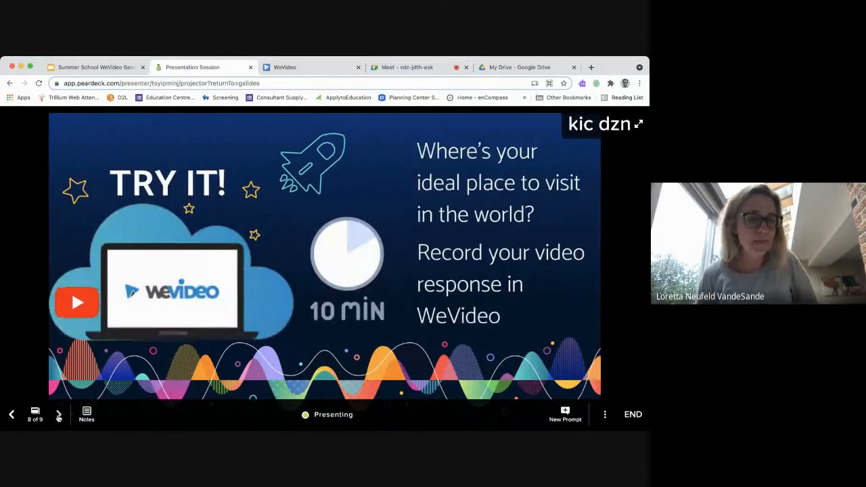